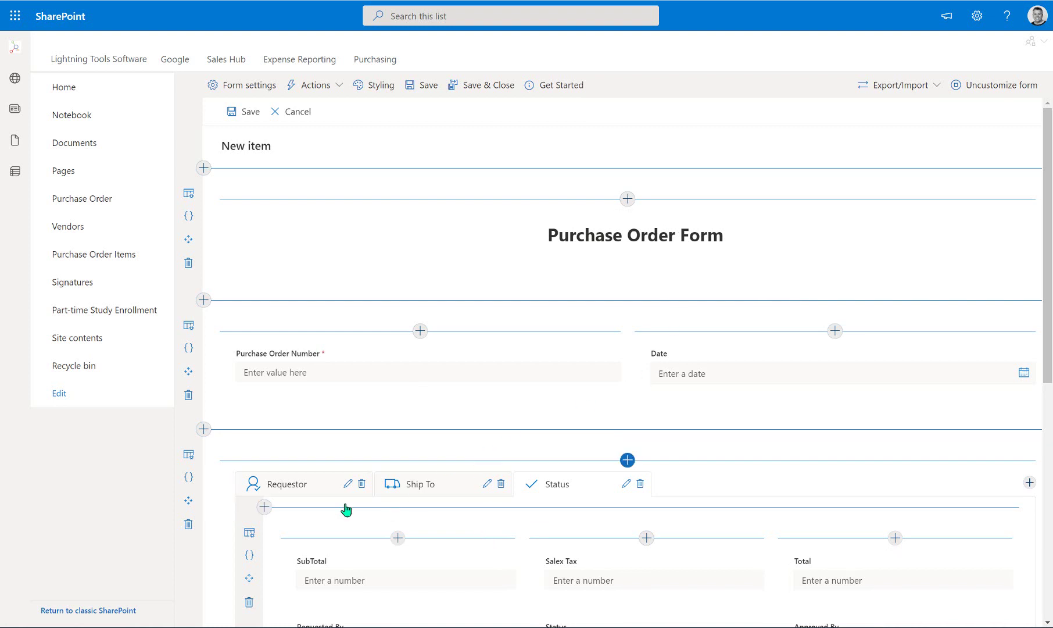
- Scroll through the Purchase Order Form's Requestor, Ship To, Status tabs and items list, then back up
scroll(640, 476, down, 4)
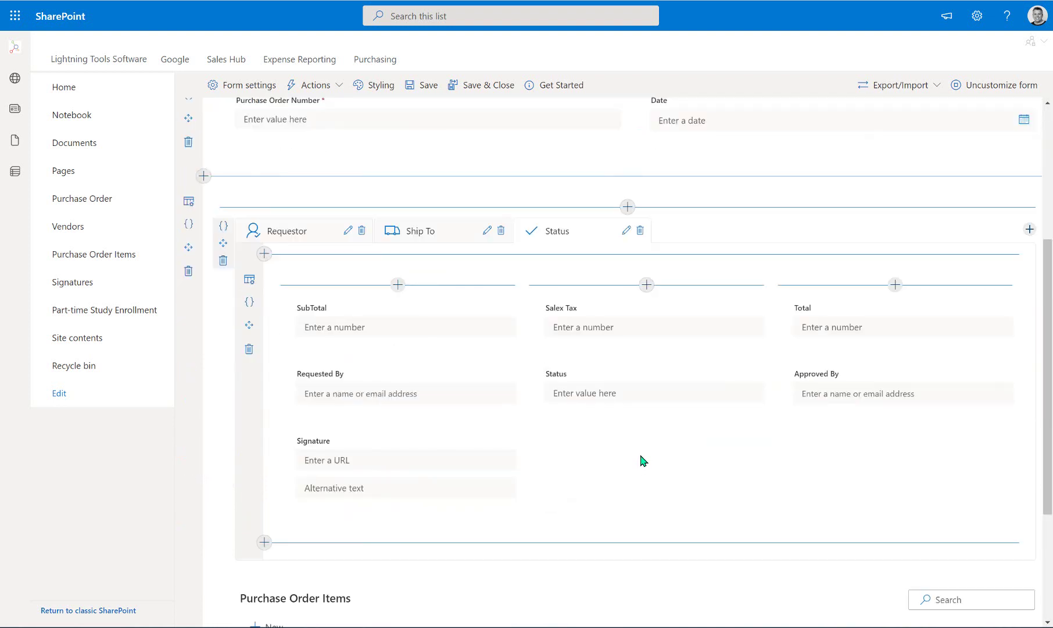
scroll(632, 454, down, 3)
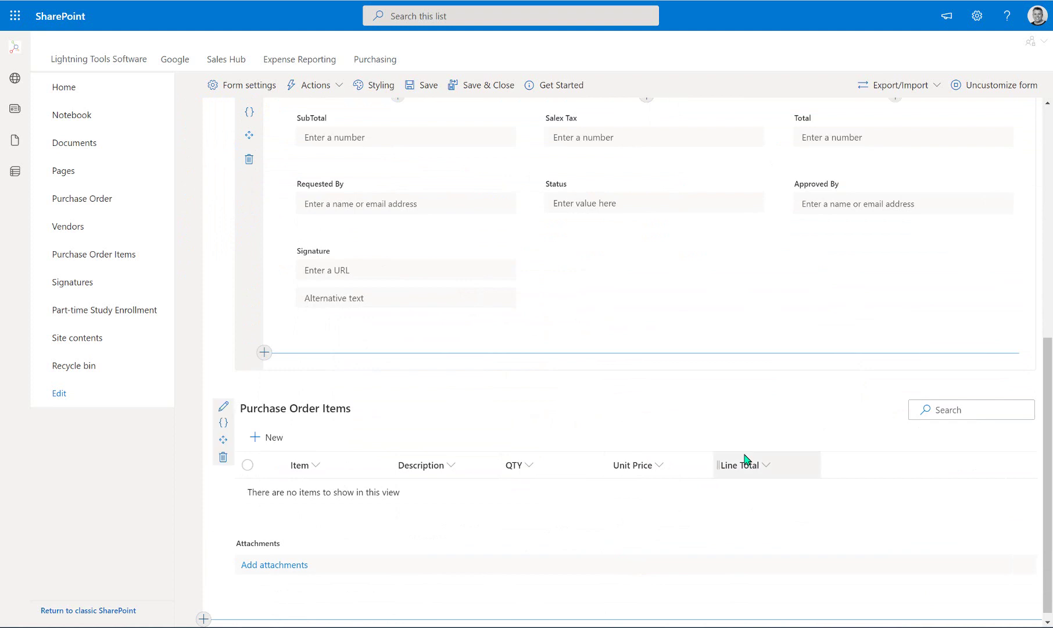
scroll(700, 436, up, 4)
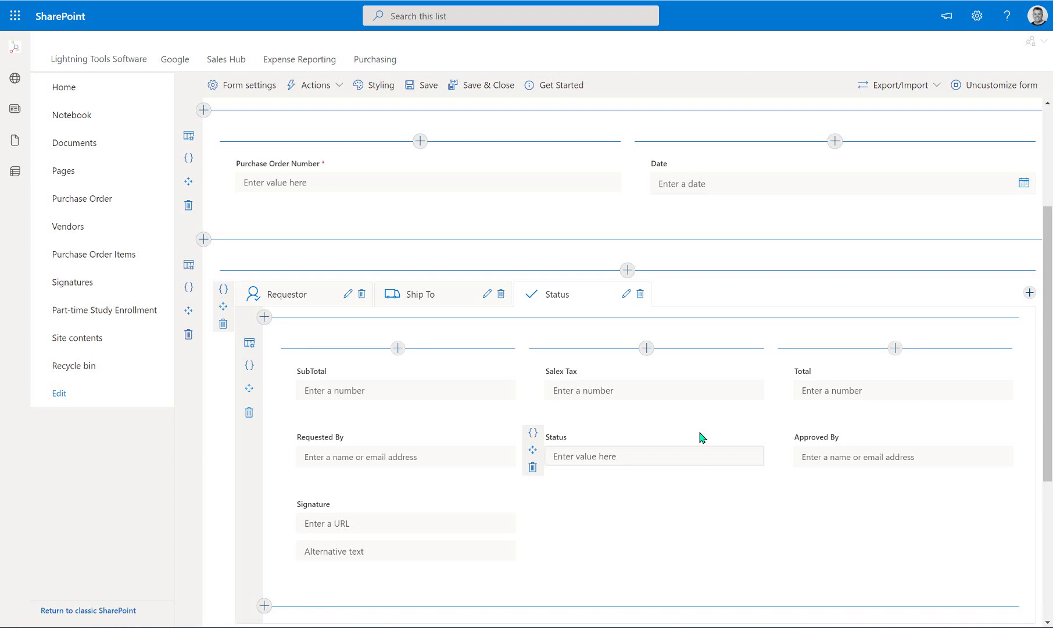
scroll(700, 436, up, 3)
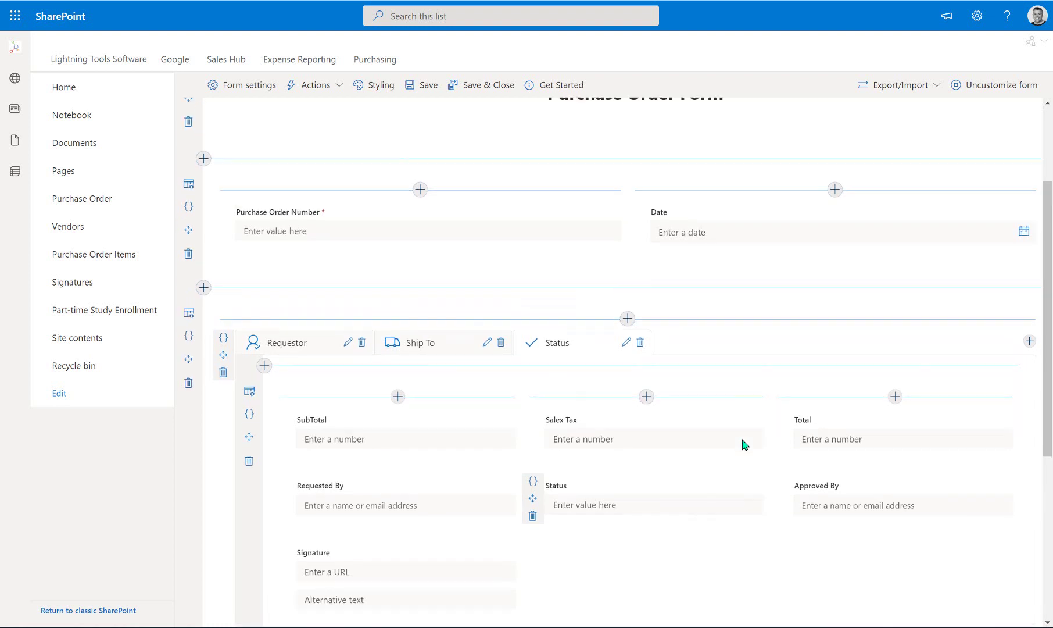
click(382, 93)
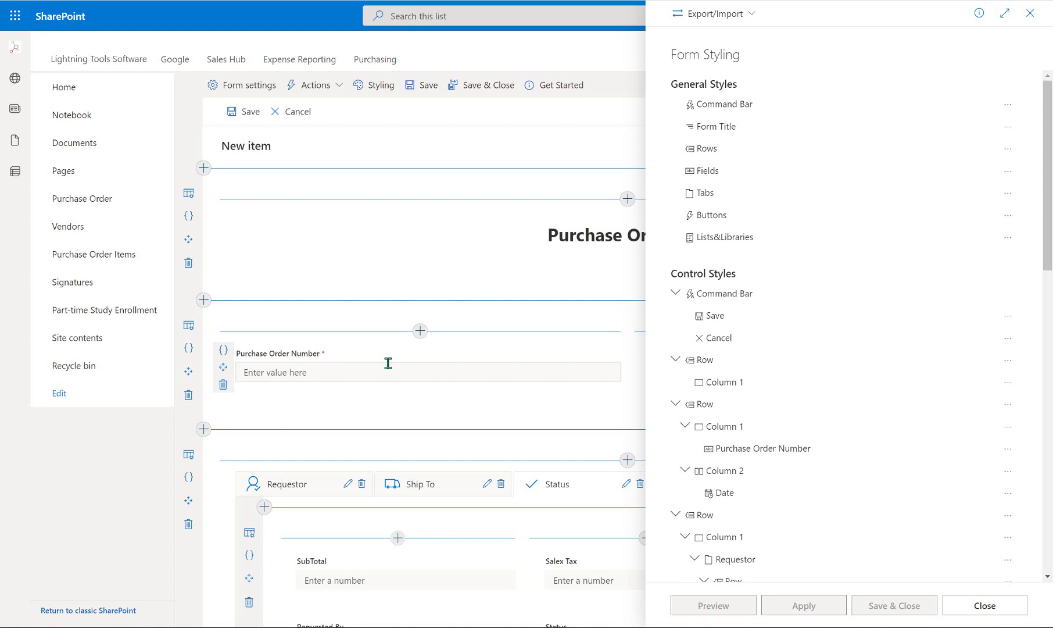
scroll(387, 362, down, 1)
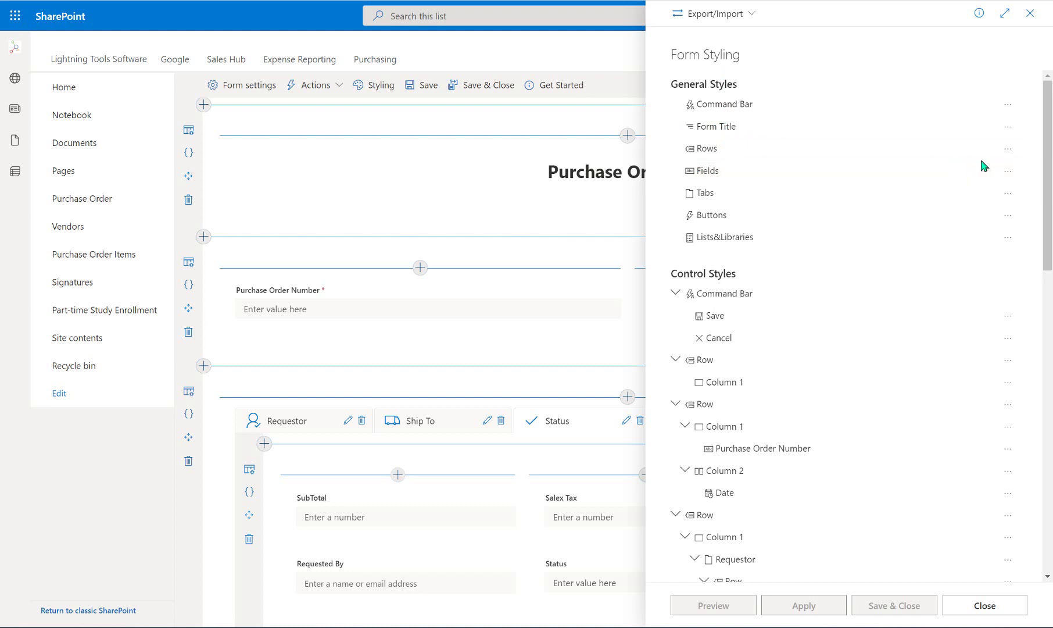
- Add a Fields style named General Style for Fields, finding no existing styles to copy from
click(1008, 173)
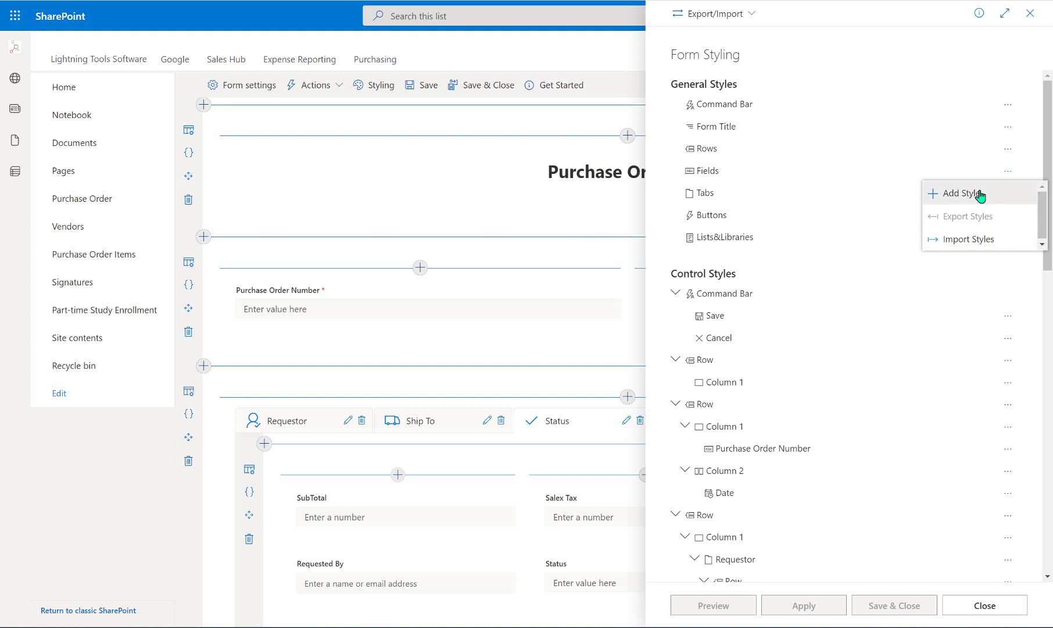
click(981, 195)
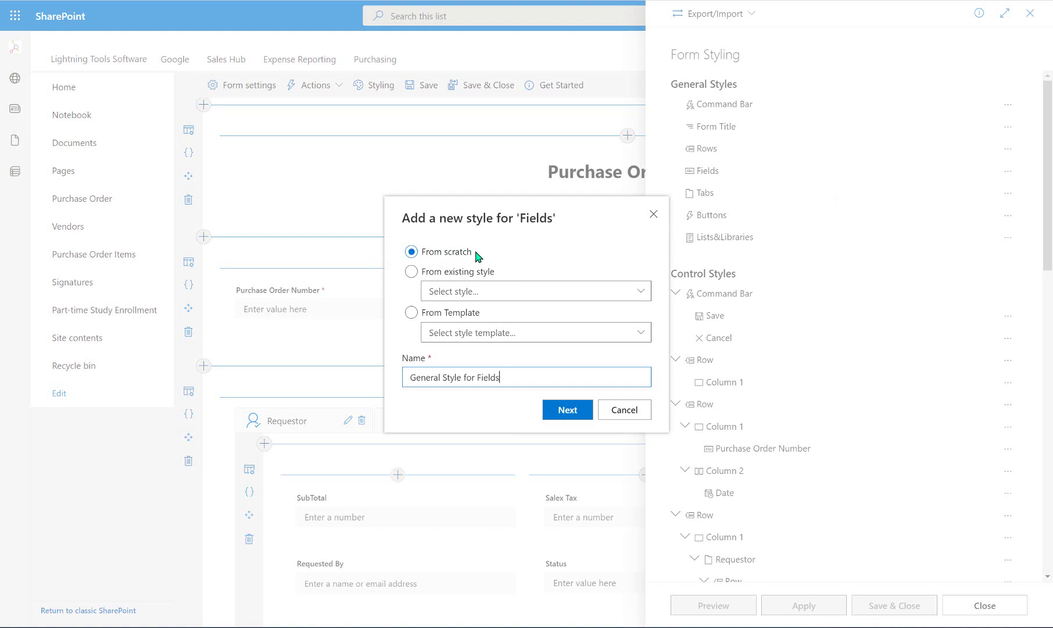
click(455, 272)
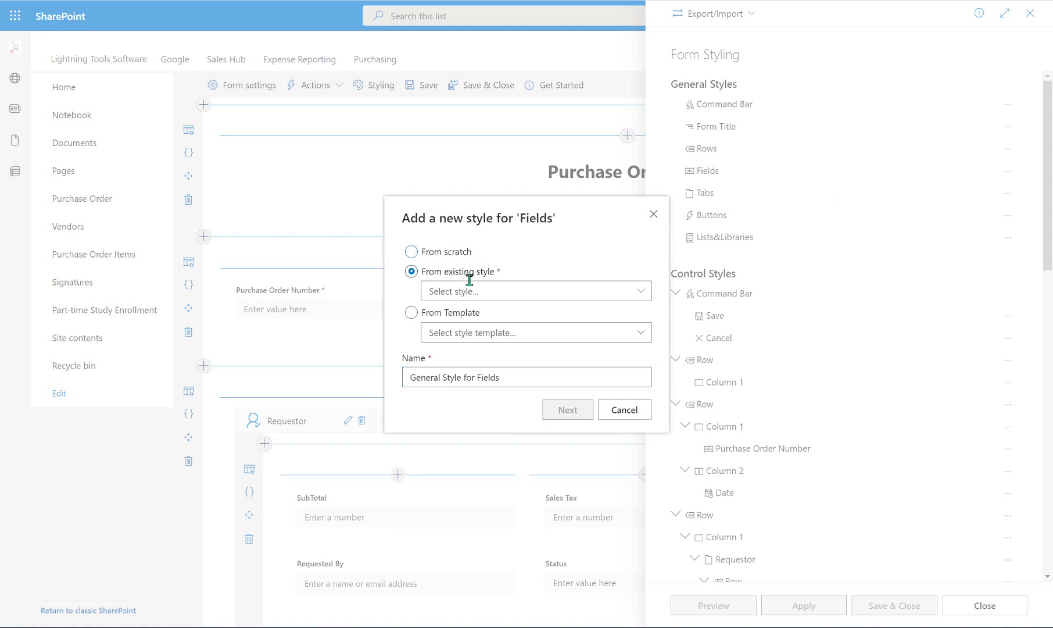
click(641, 291)
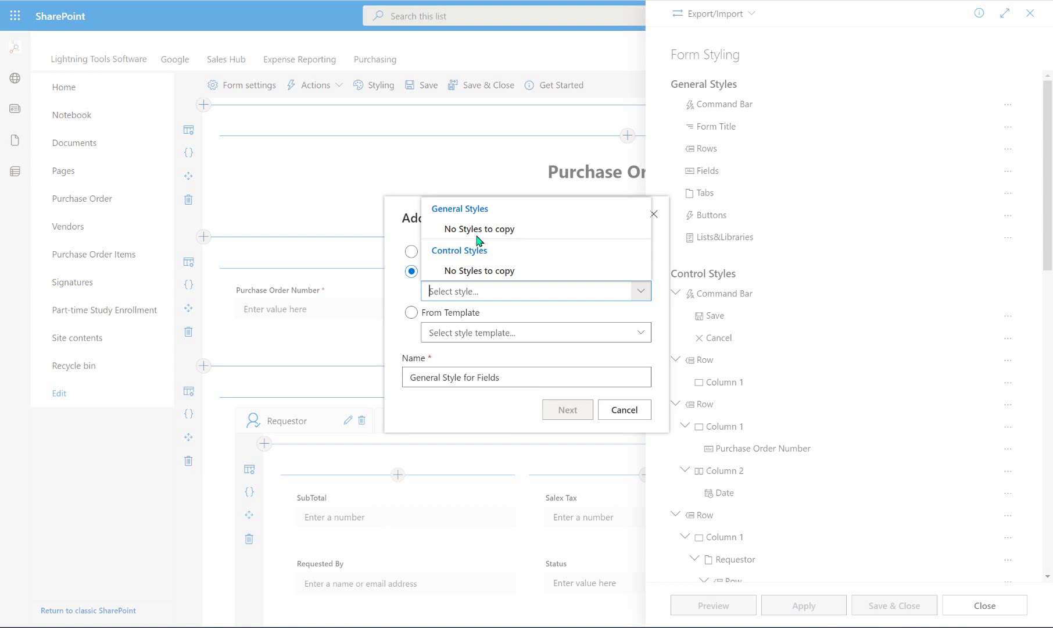
click(401, 330)
- Look over the style templates without choosing one, then switch General Style for Fields to From scratch
click(452, 312)
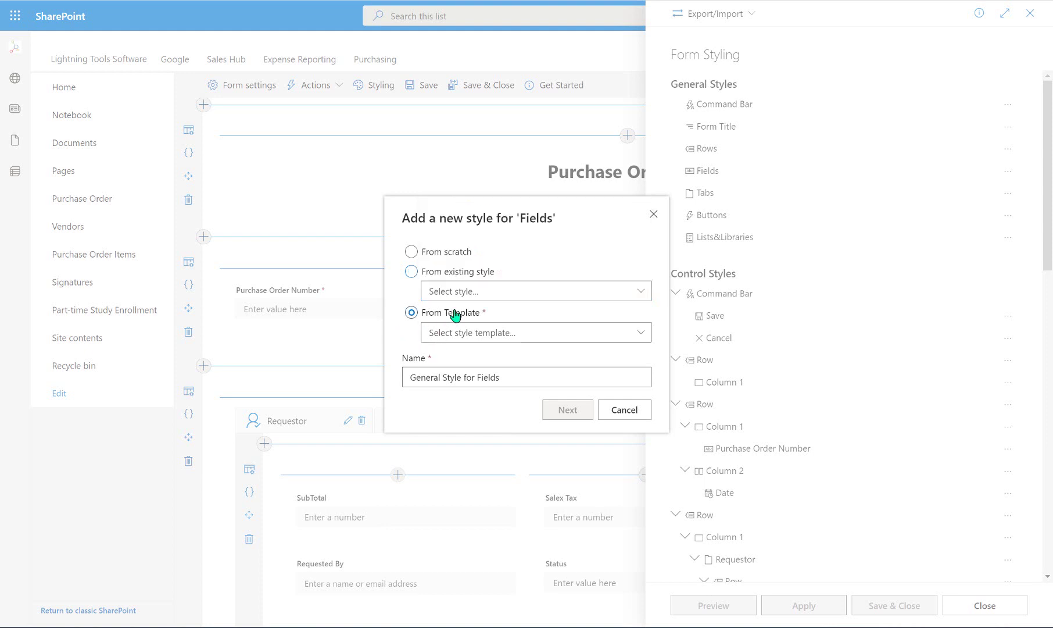
click(641, 334)
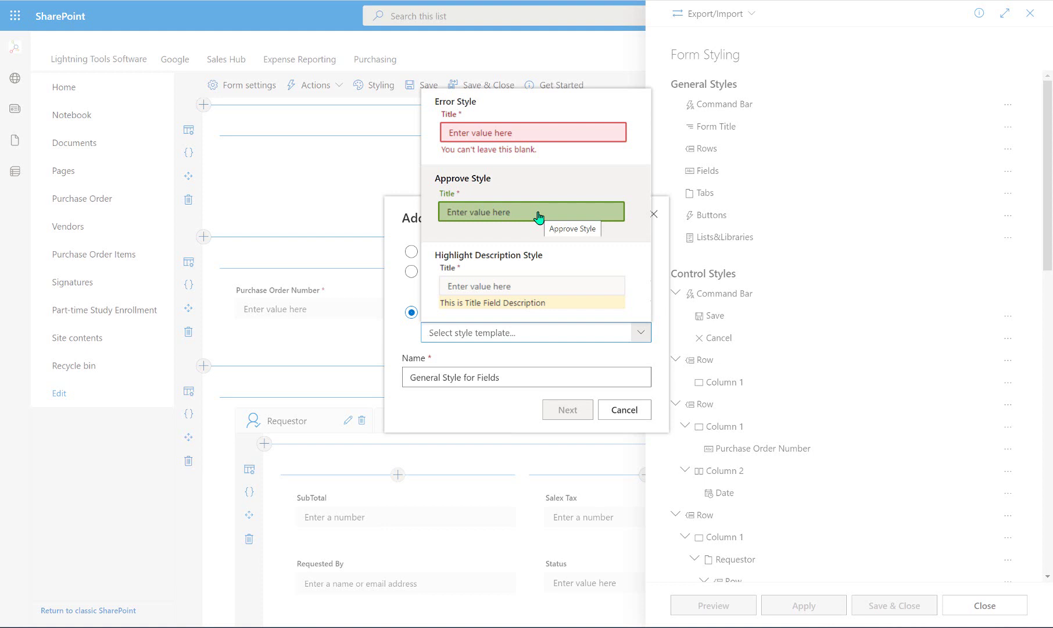
click(488, 417)
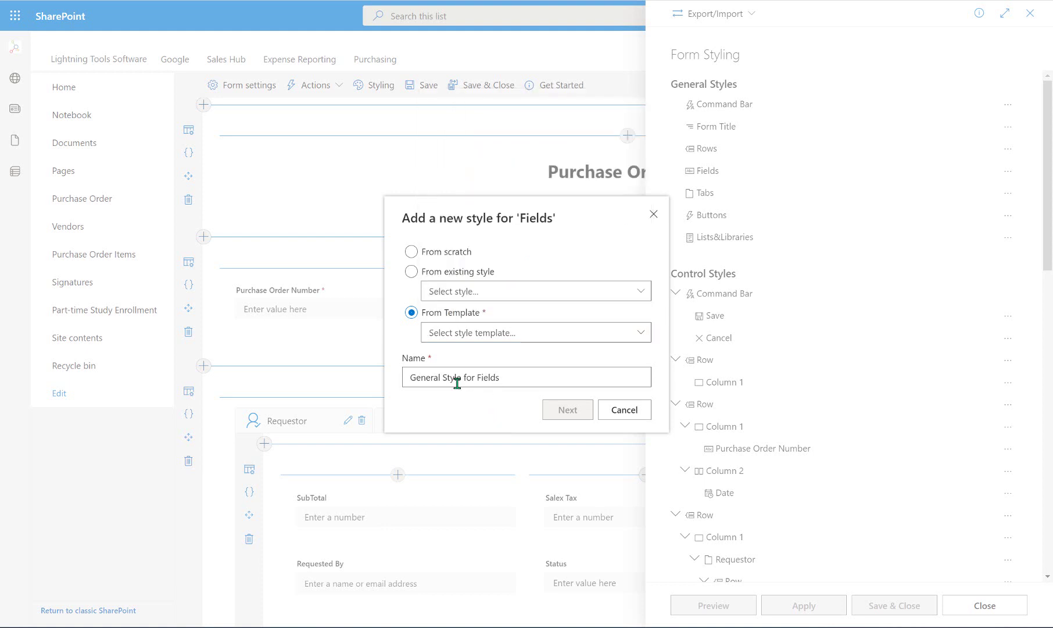
click(597, 378)
click(439, 253)
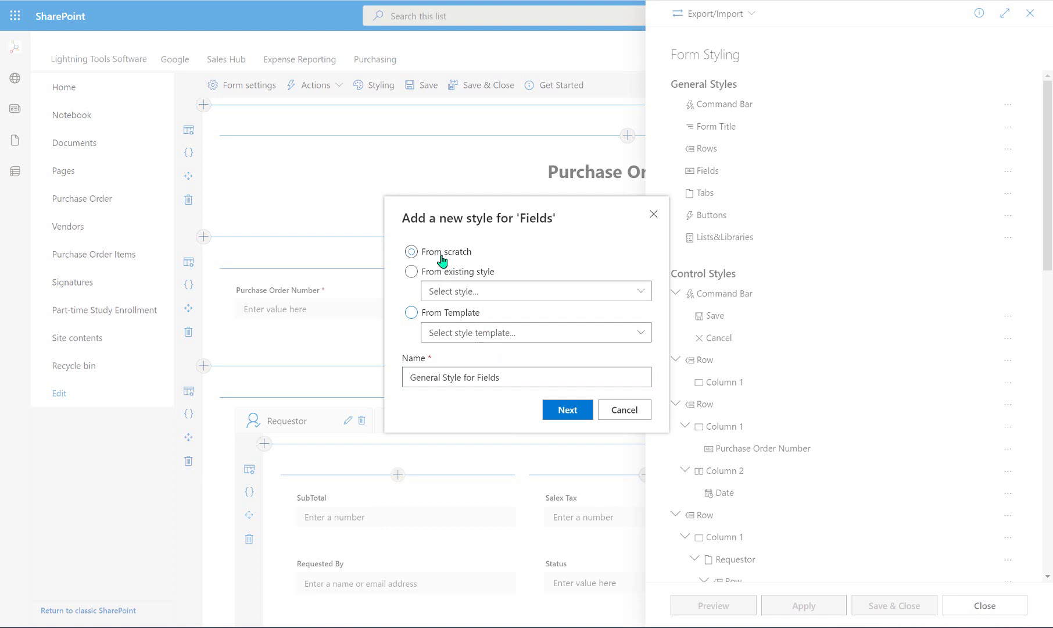
- Create General Style for Fields and check the 2px solid focus borders on Purchase Order Number and SubTotal
click(568, 429)
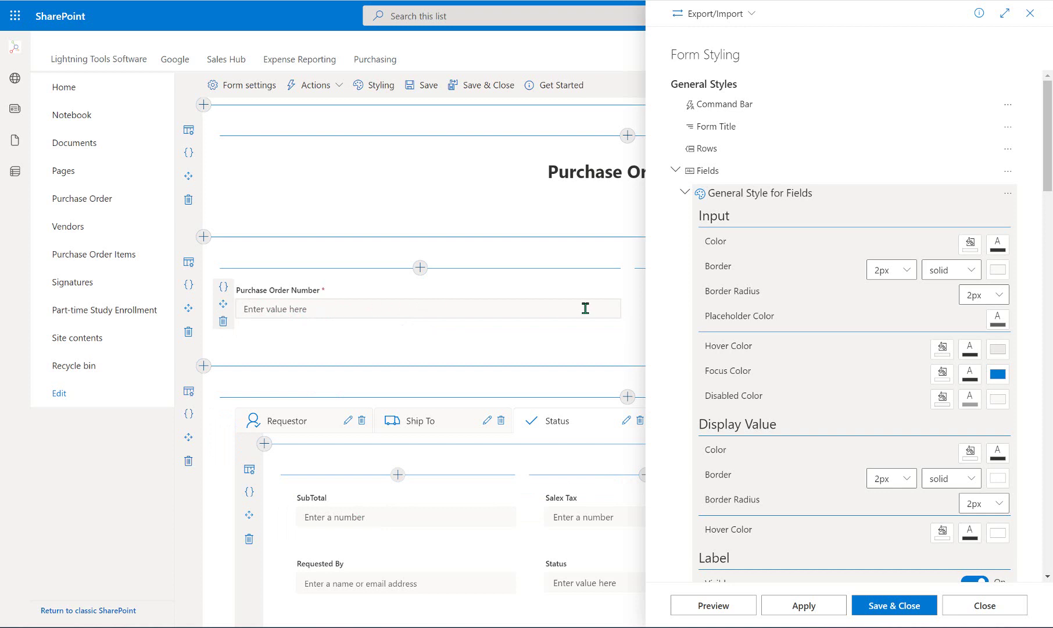
click(316, 309)
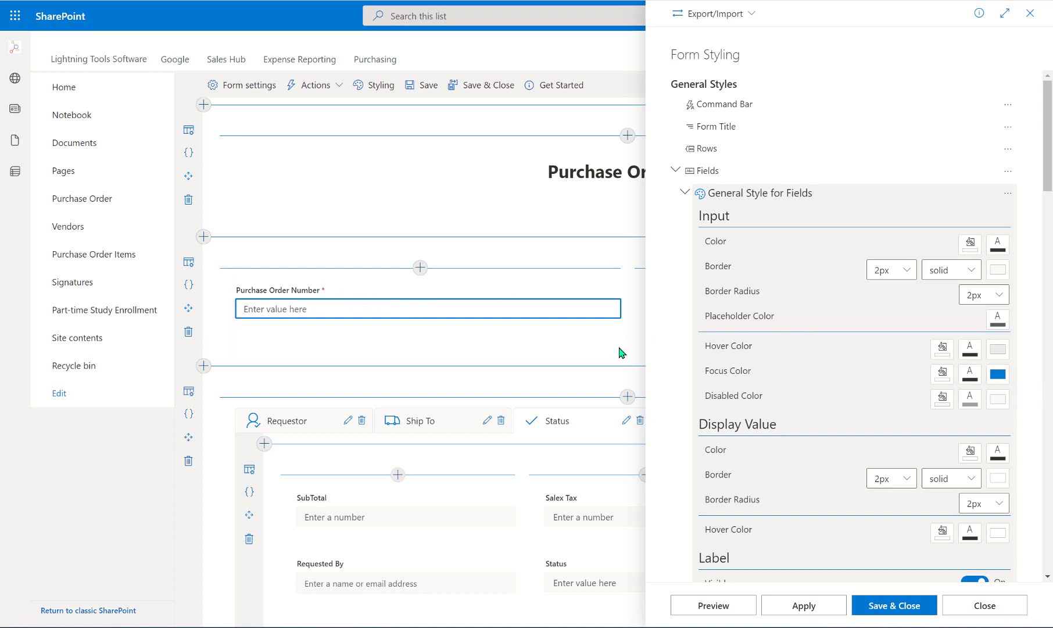
click(425, 517)
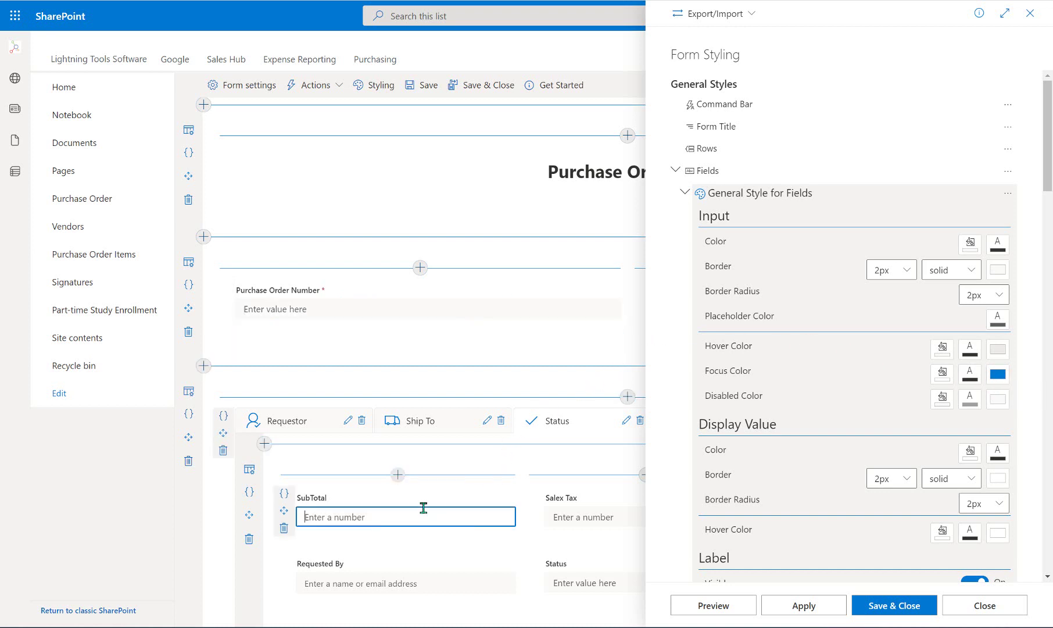
click(390, 306)
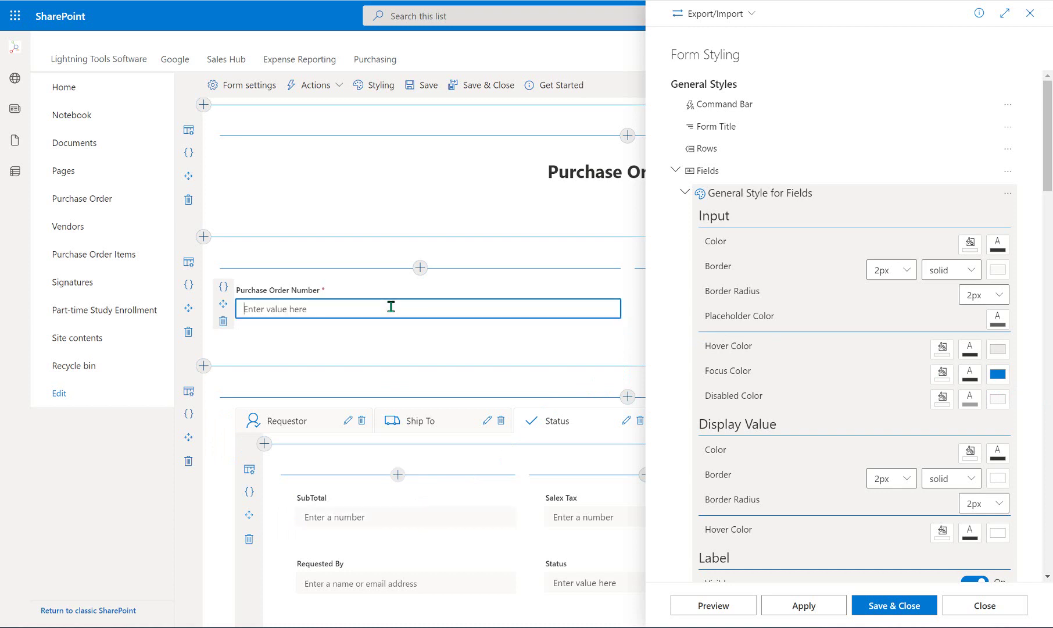
click(481, 511)
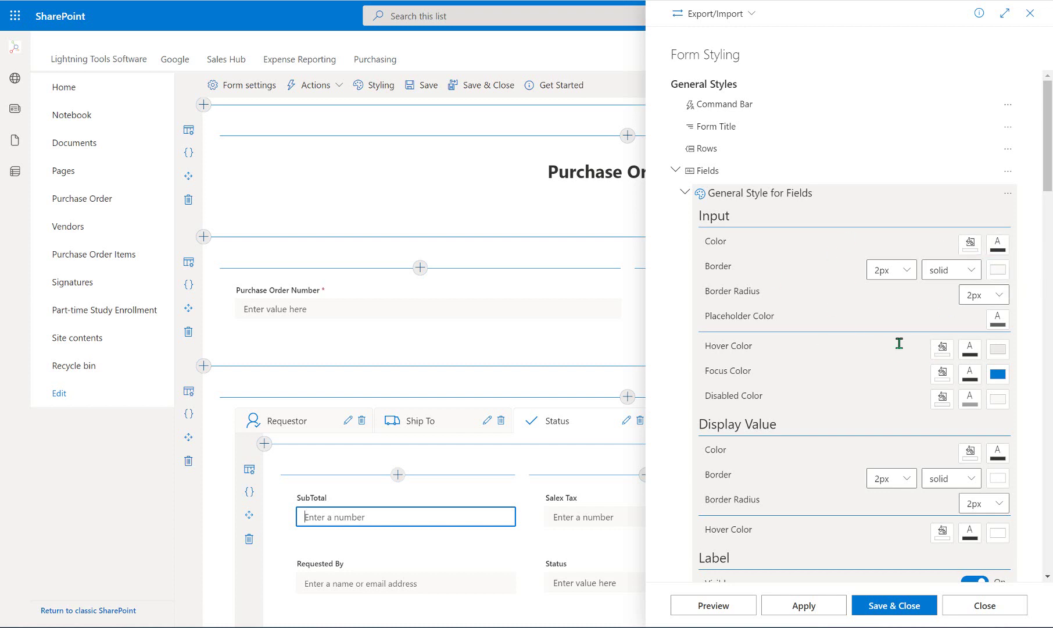
scroll(900, 321, down, 3)
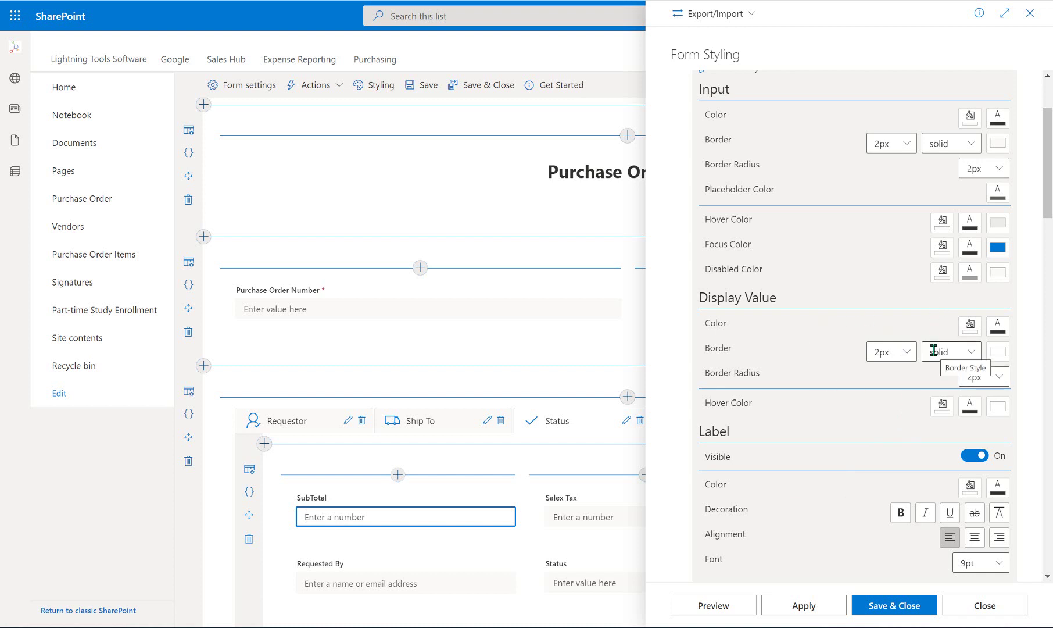
scroll(936, 368, down, 1)
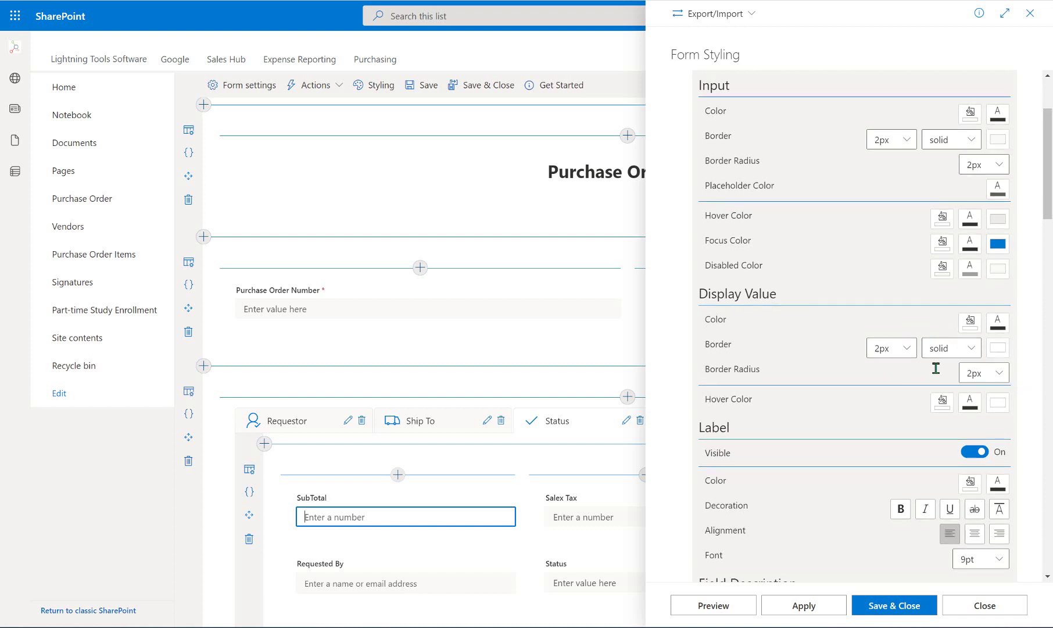
scroll(936, 368, down, 4)
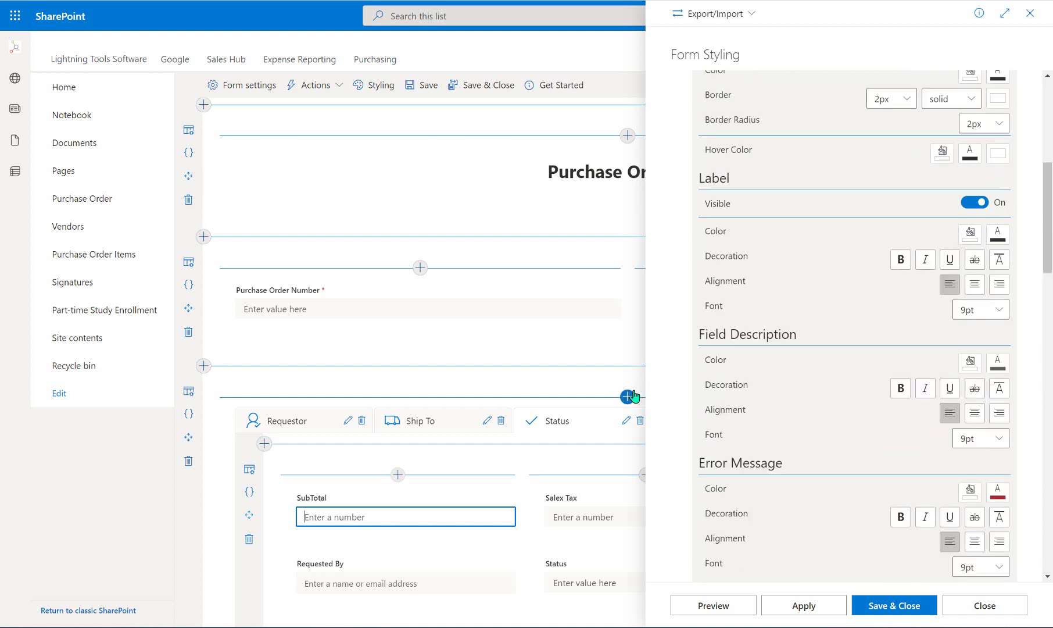
click(305, 308)
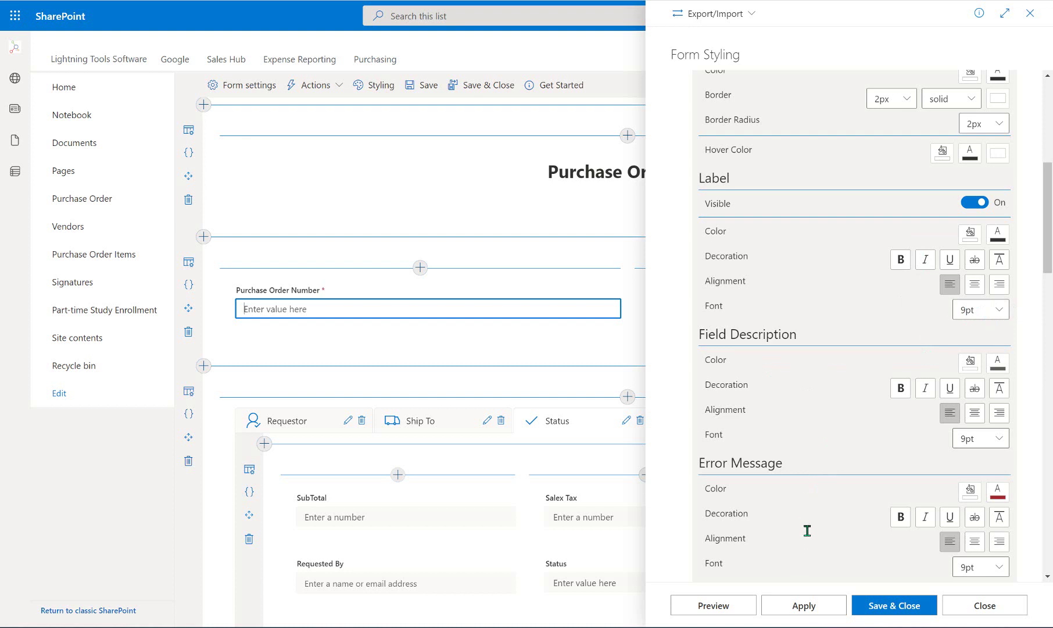
scroll(837, 390, down, 5)
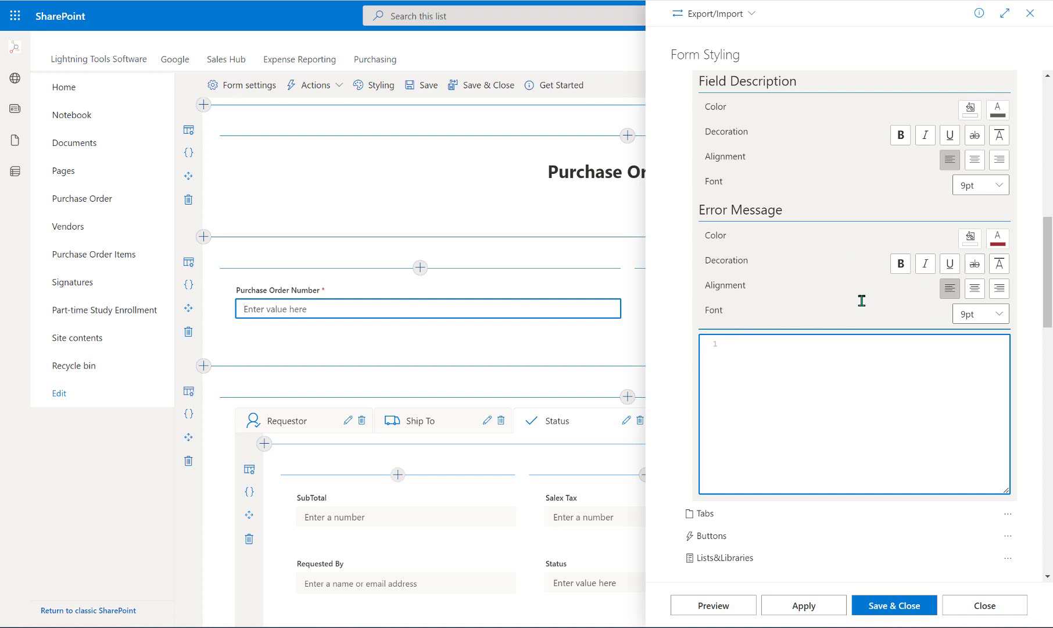
scroll(859, 288, up, 10)
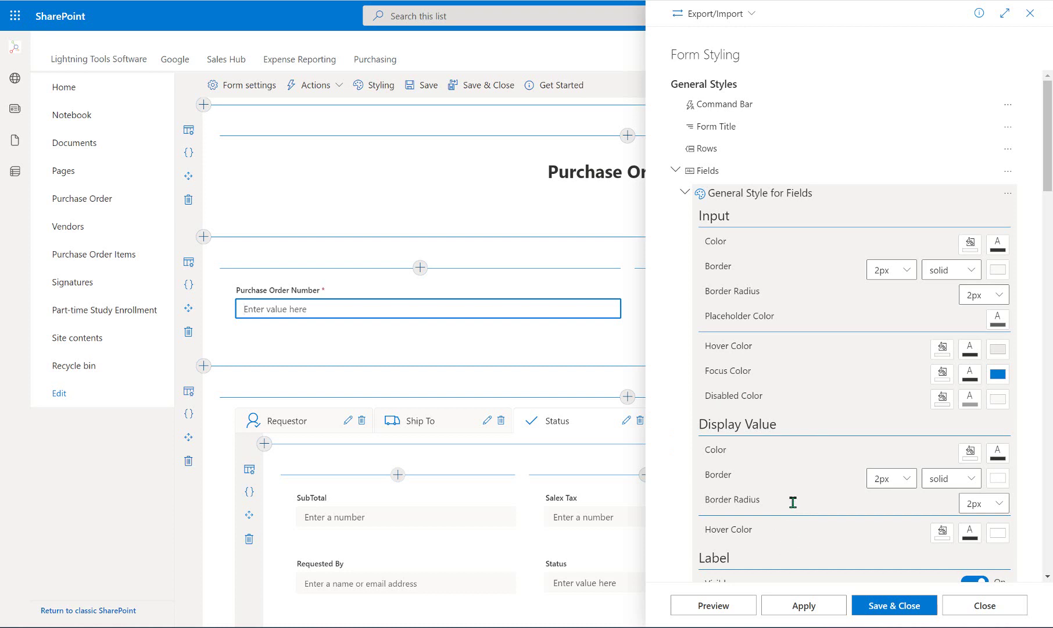
scroll(793, 501, down, 5)
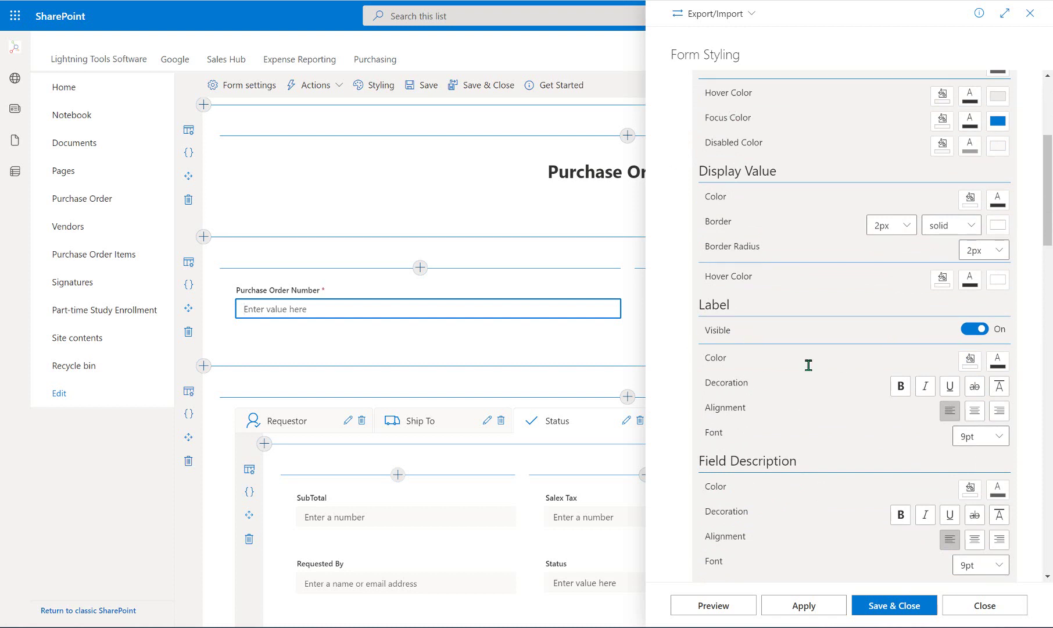
- Make the field label font colour dark blue 005a9e (RGB 0, 90, 158)
click(997, 364)
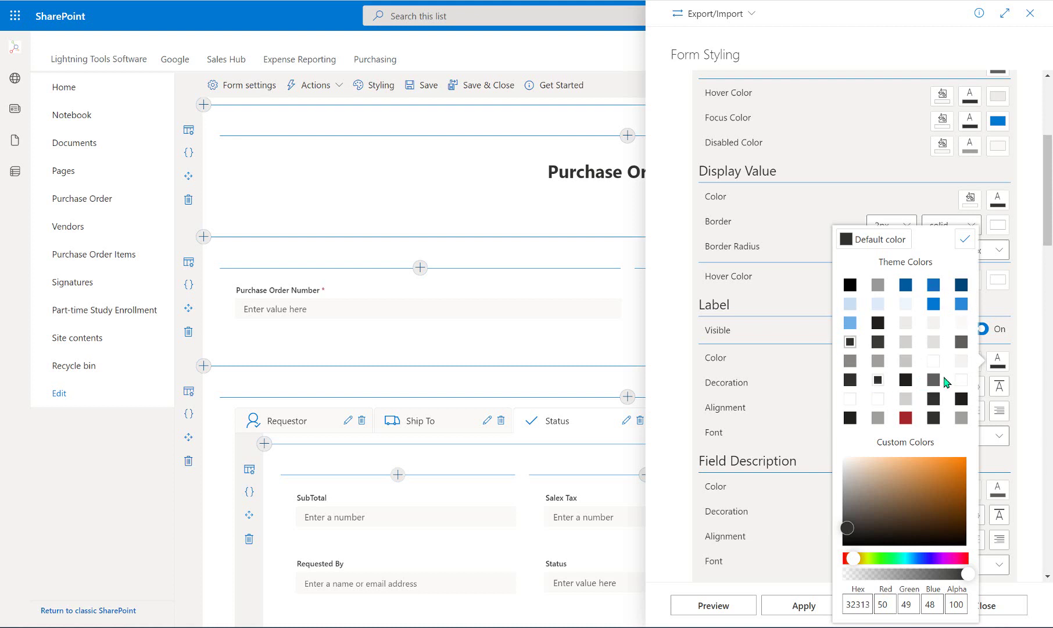
click(906, 286)
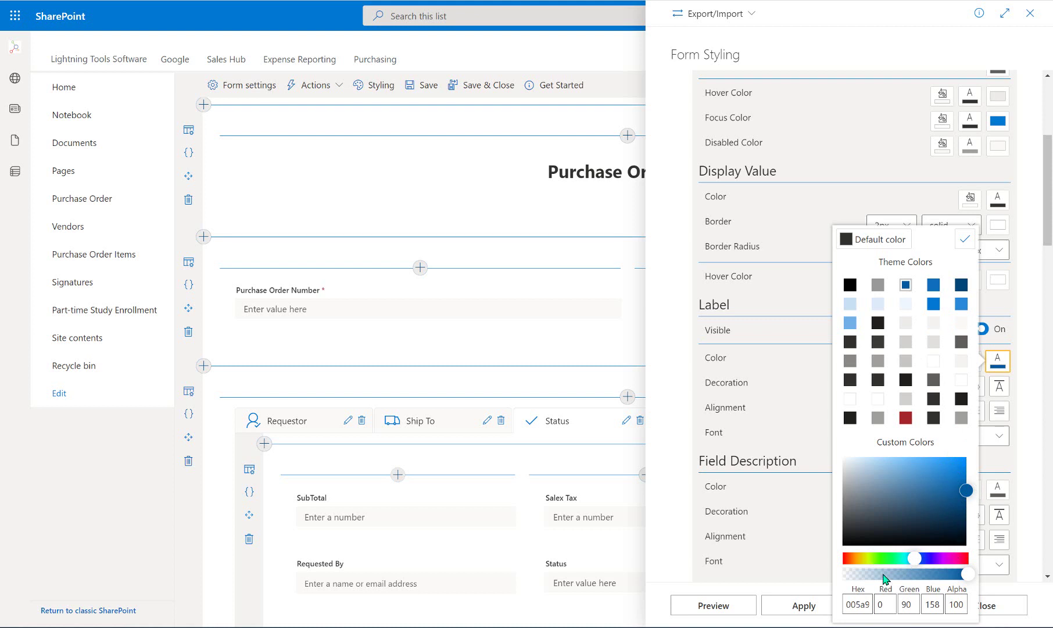
mouse_move(963, 575)
mouse_down()
mouse_move(892, 578)
mouse_move(975, 583)
mouse_up()
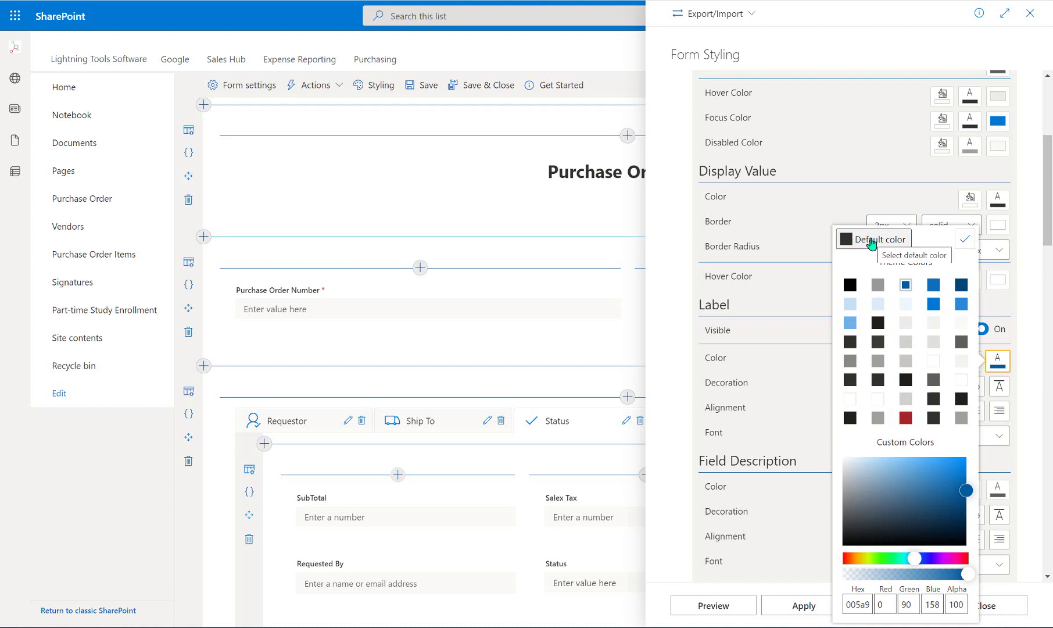
- Confirm the dark blue label colour and preview the form
click(964, 243)
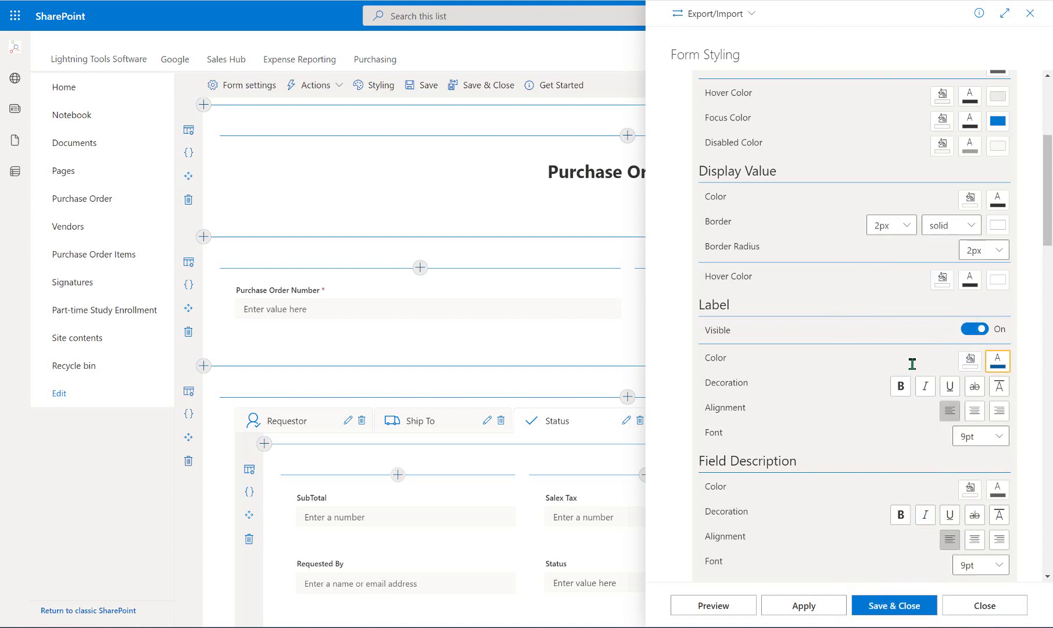
click(717, 606)
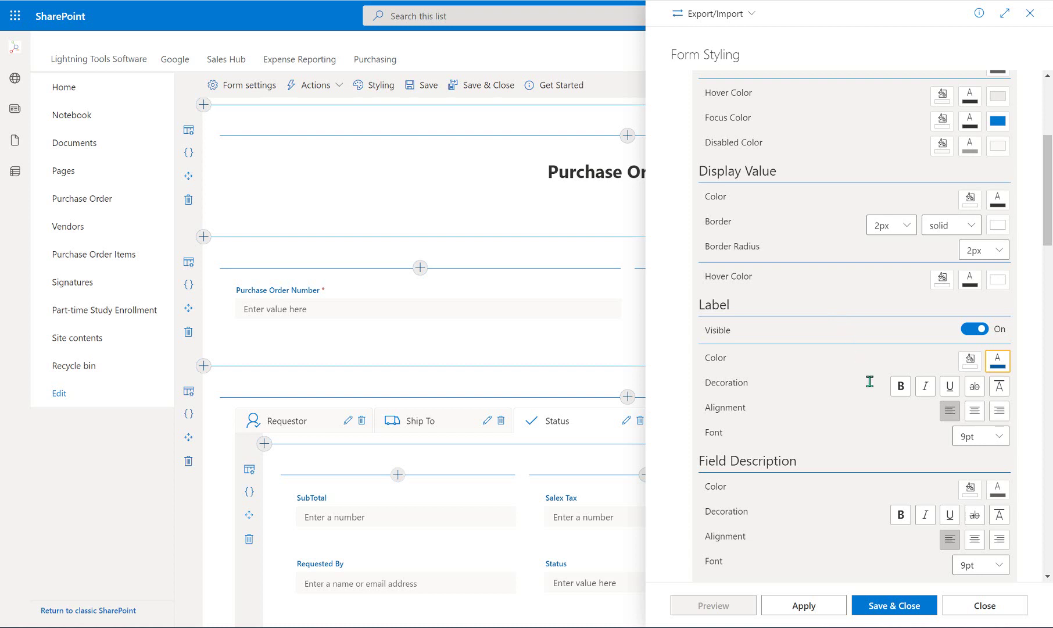
- Set the label font size to 10.5pt and preview the form
click(991, 434)
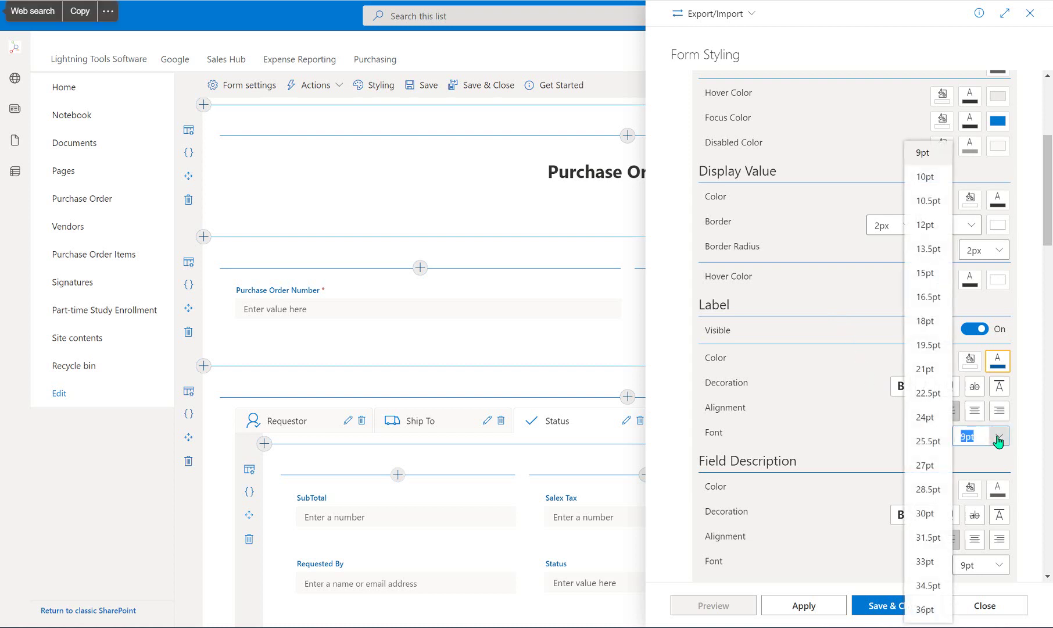
click(928, 201)
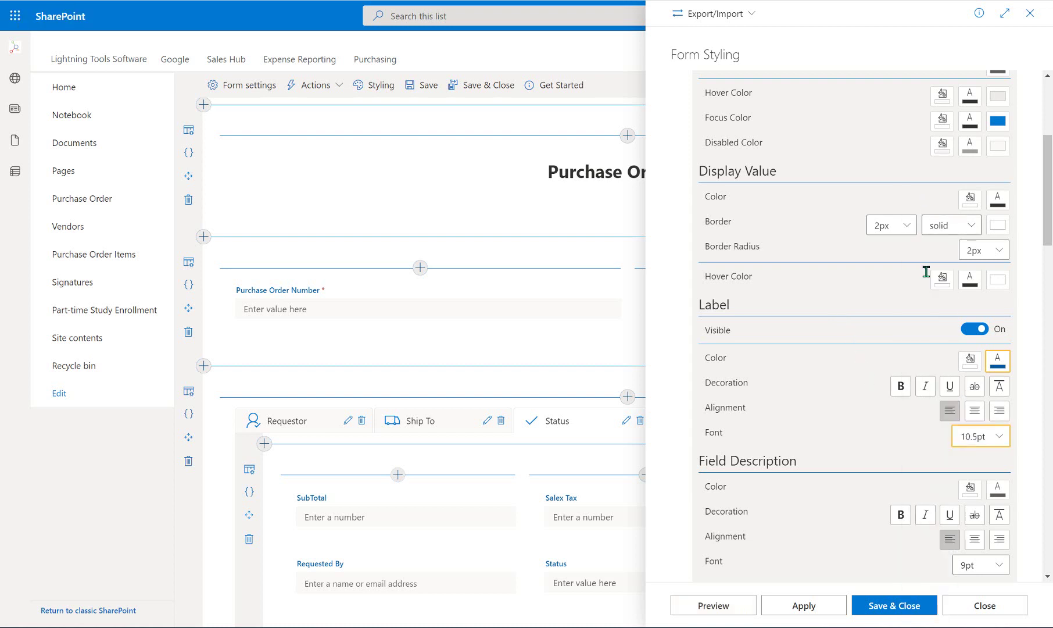
click(736, 611)
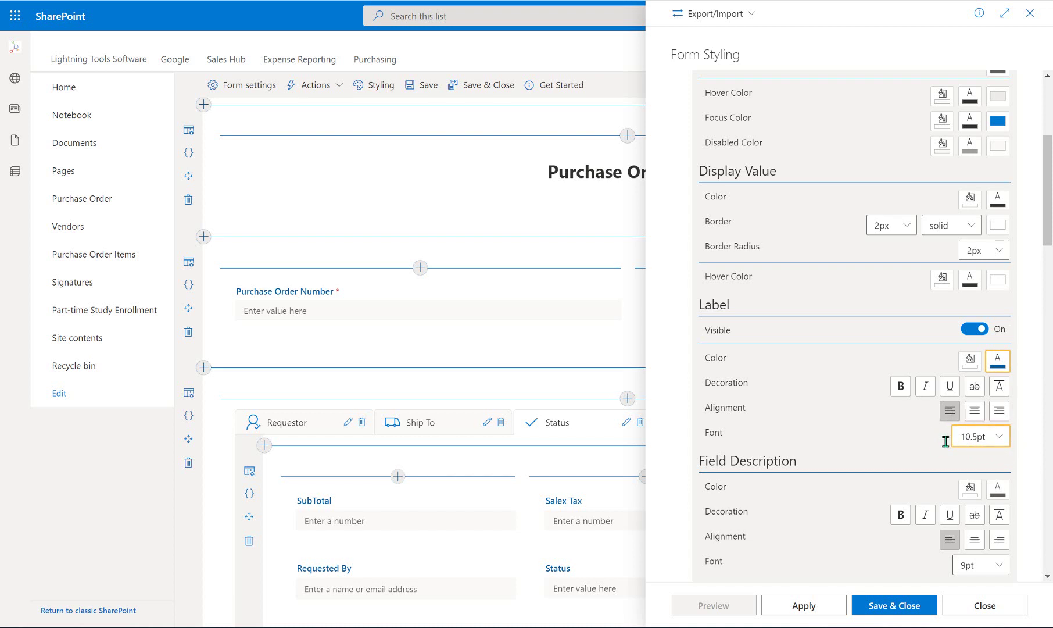
- Return to the top of the Form Styling panel and collapse General Style for Fields
scroll(946, 440, up, 4)
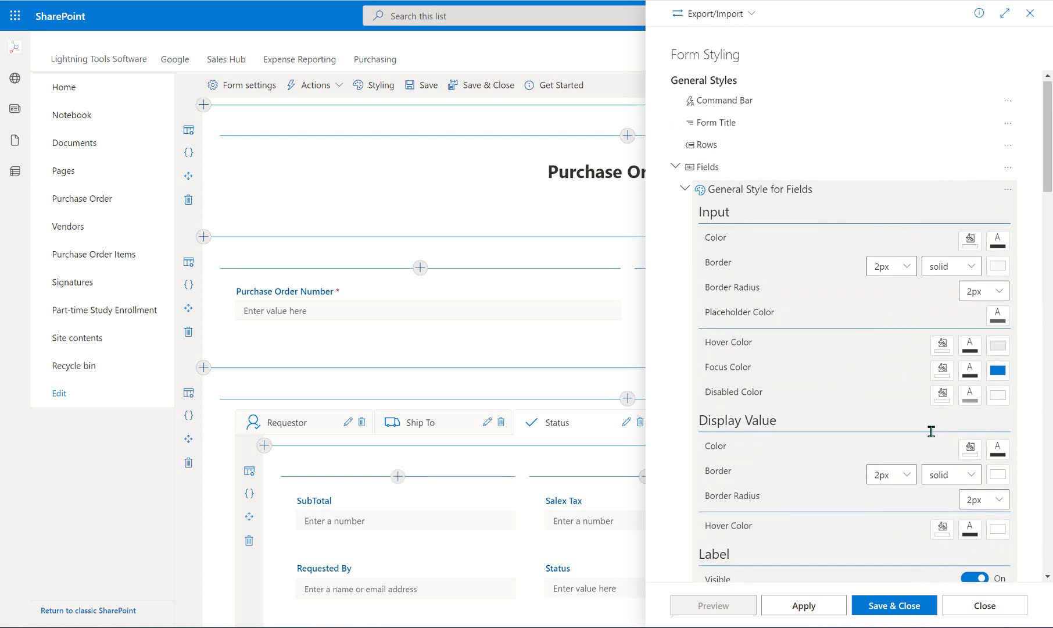
scroll(825, 195, down, 2)
scroll(821, 216, up, 2)
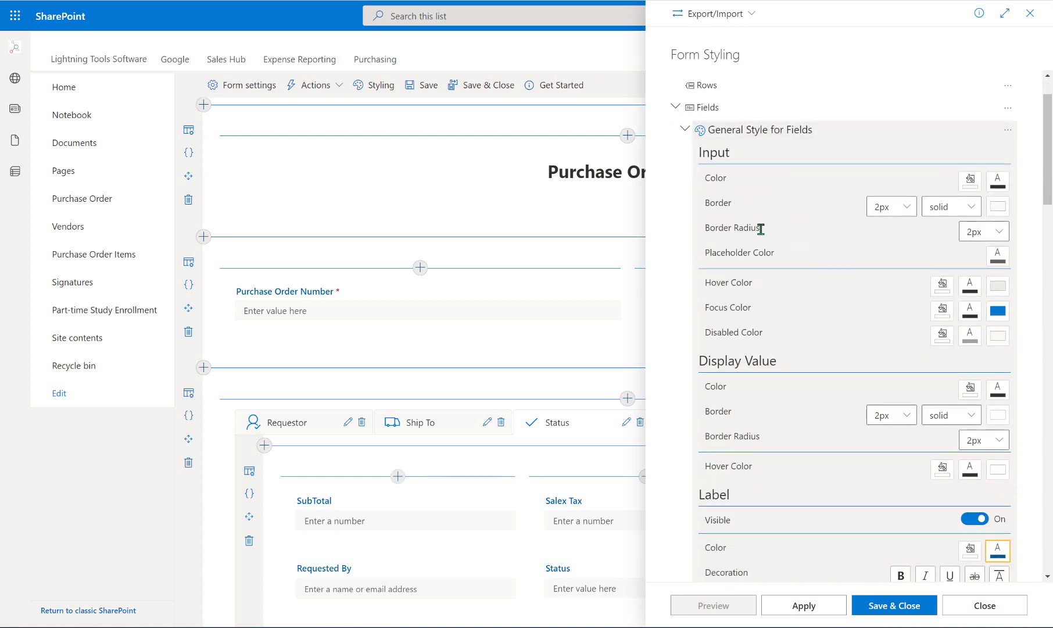
scroll(781, 314, down, 1)
scroll(786, 316, down, 4)
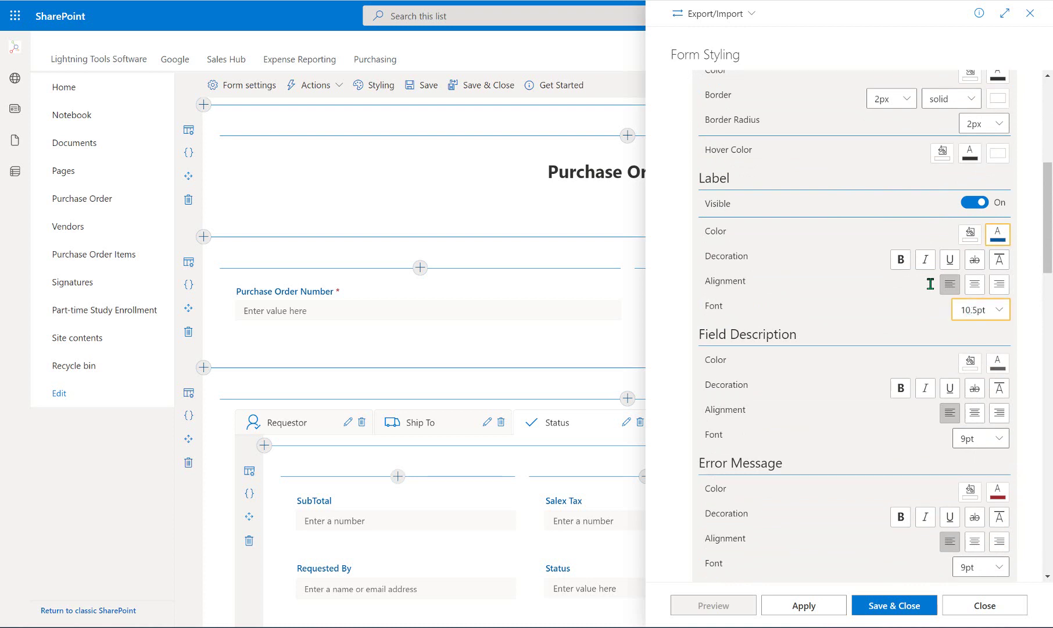
scroll(929, 273, up, 3)
scroll(928, 273, up, 3)
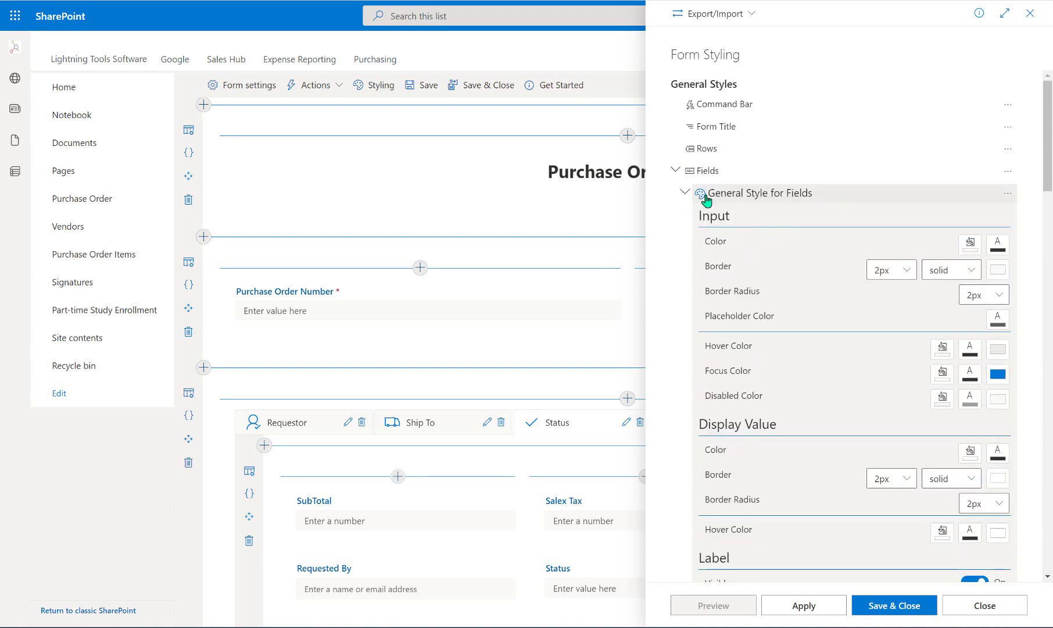
click(683, 194)
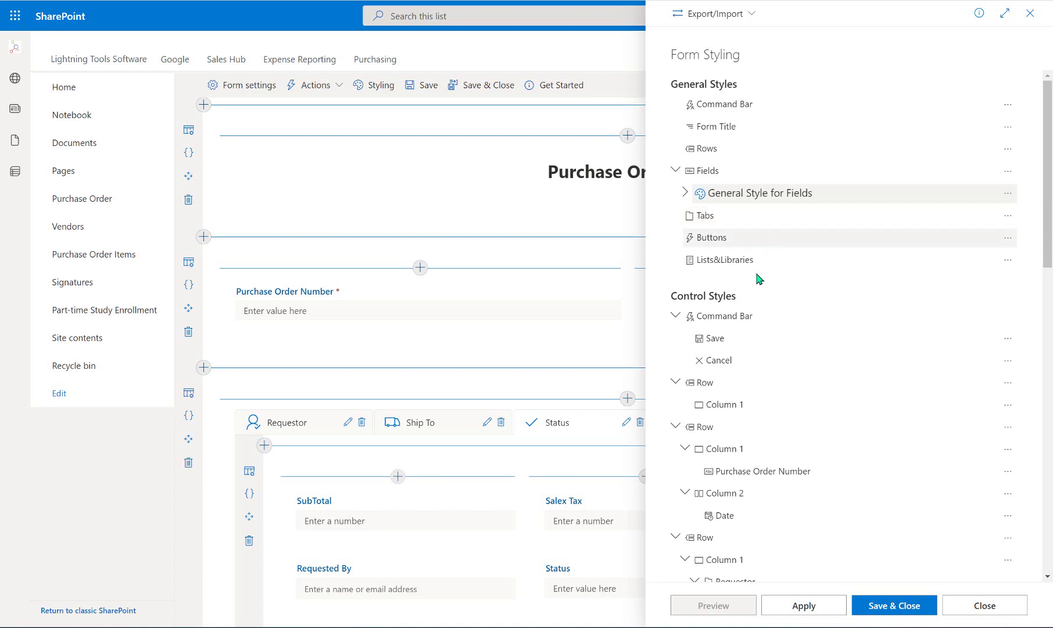
scroll(736, 335, down, 1)
scroll(736, 334, down, 2)
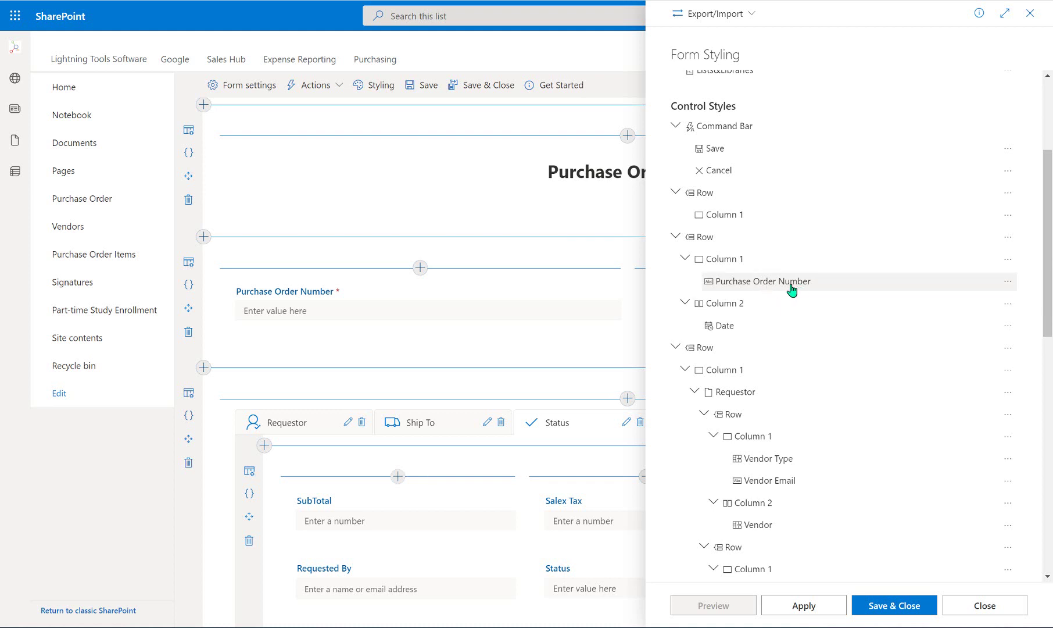
drag(795, 285, 738, 334)
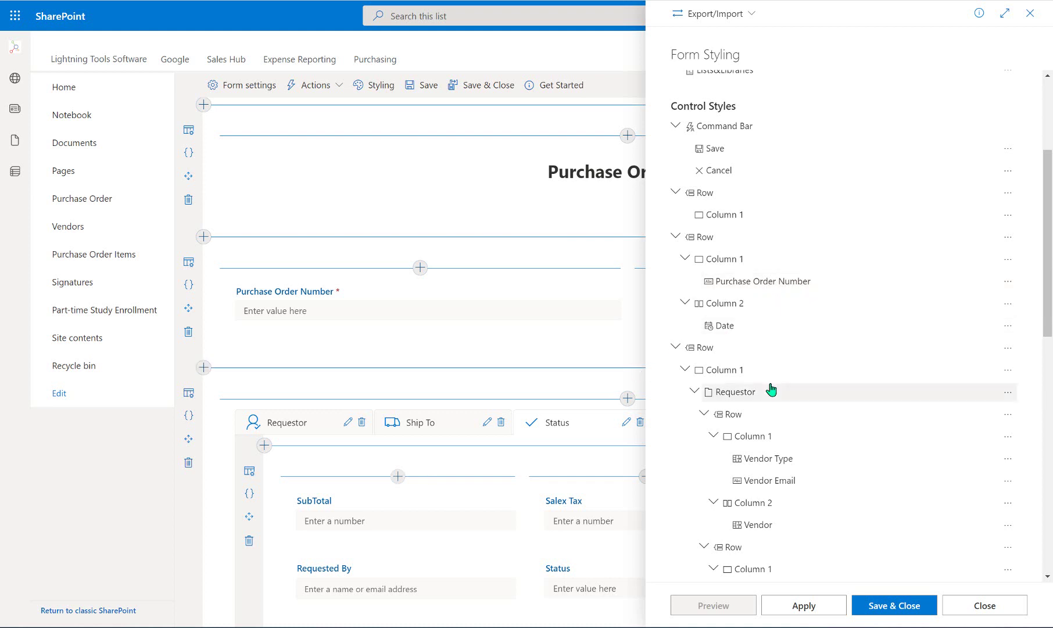
scroll(756, 328, down, 2)
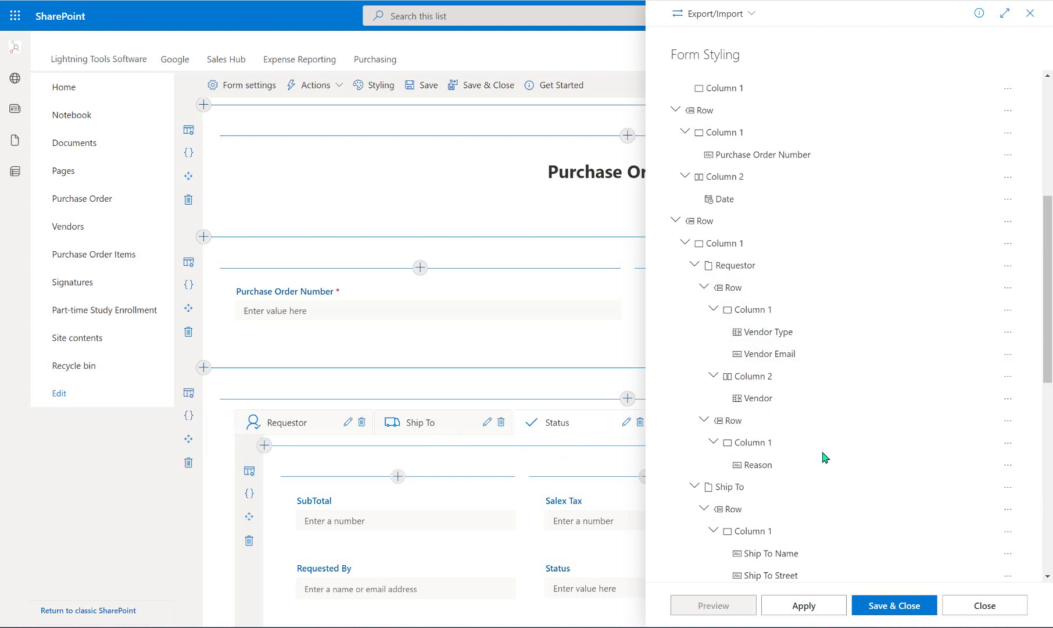
scroll(747, 499, down, 1)
scroll(748, 500, down, 5)
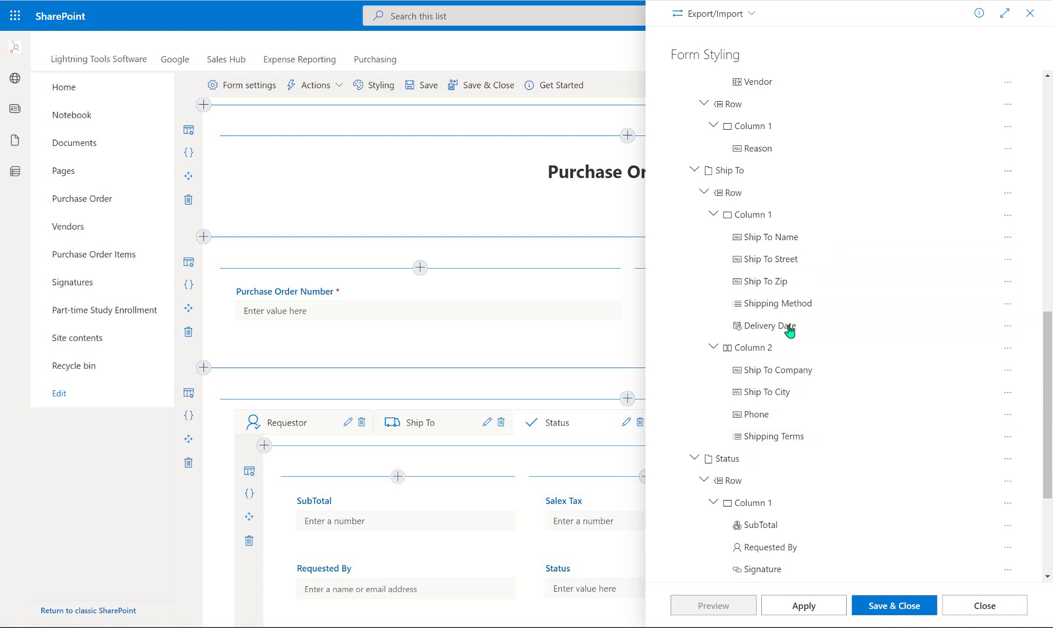
scroll(715, 435, up, 5)
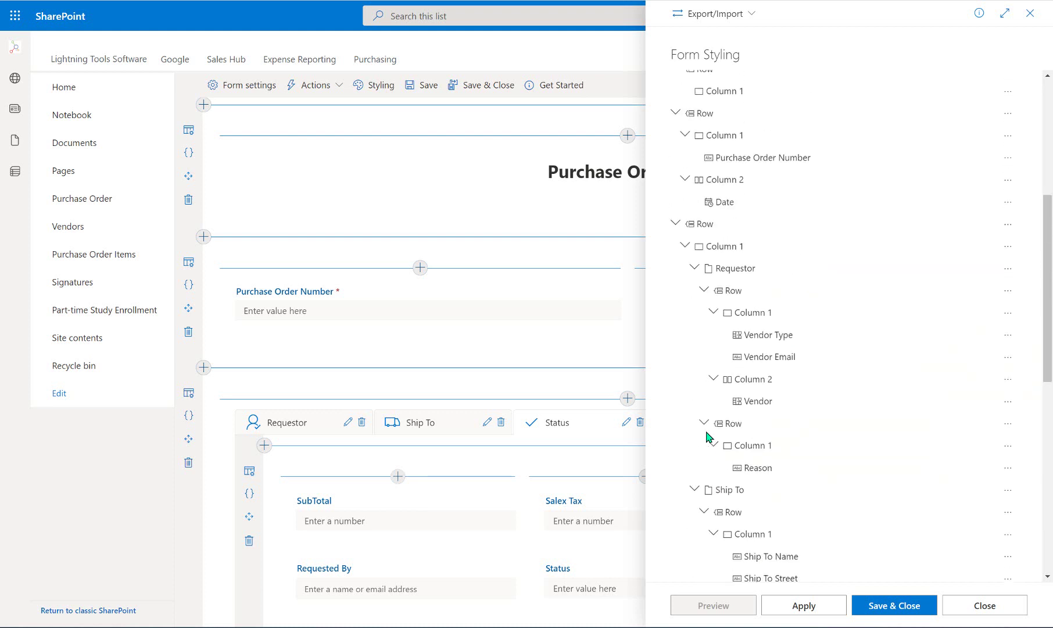
scroll(710, 437, up, 1)
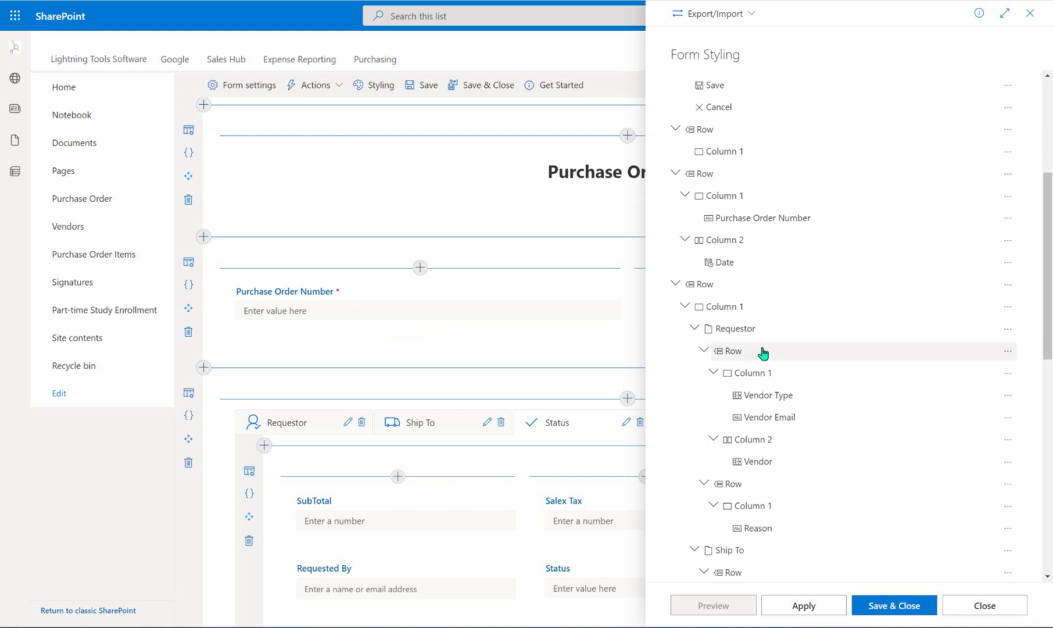
- Add a from-scratch style, Style for Purchase Order Number, to the Purchase Order Number field
click(1009, 221)
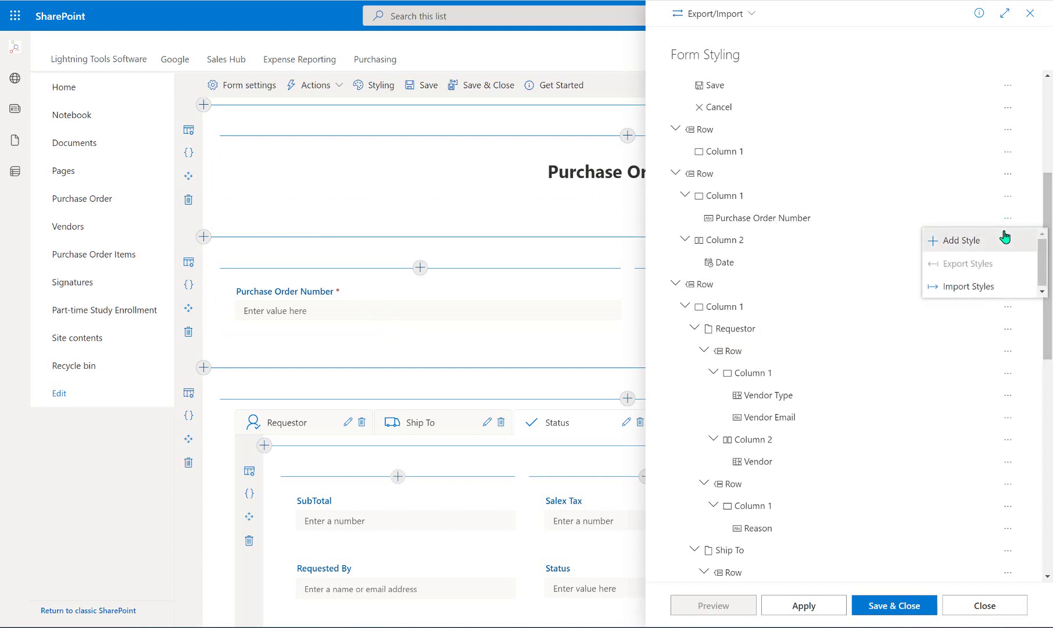
click(1006, 237)
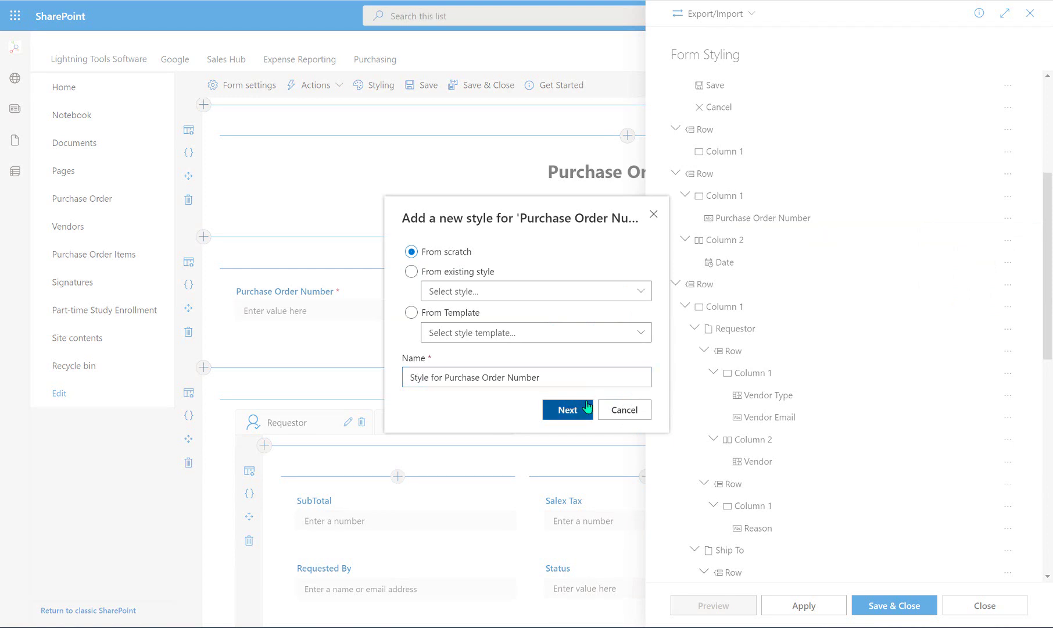
click(587, 408)
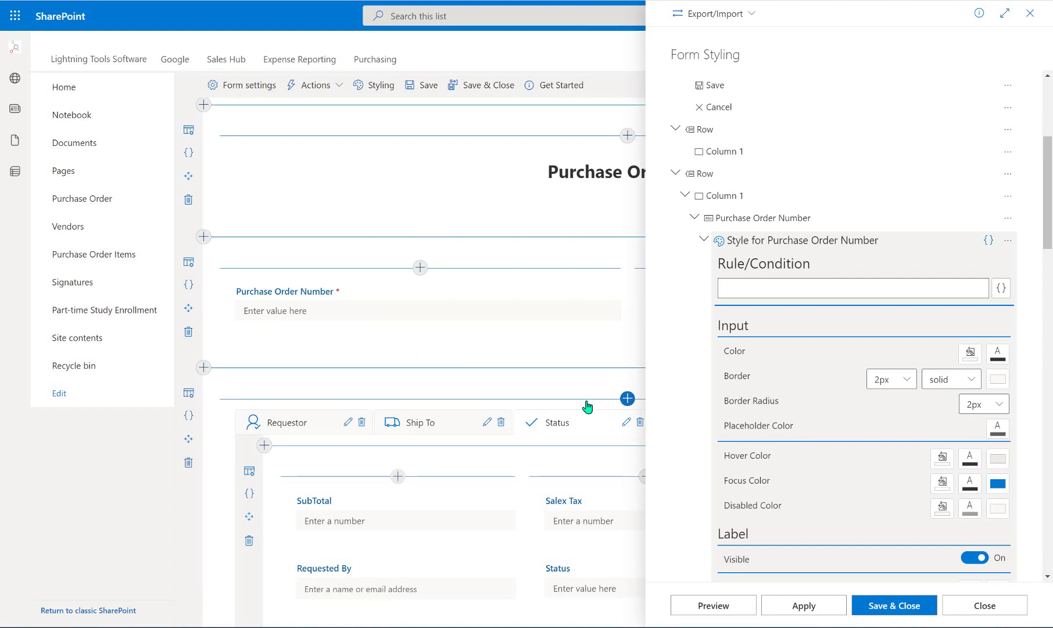
click(758, 290)
- Give the Purchase Order Number input a light-blue background fill
click(970, 354)
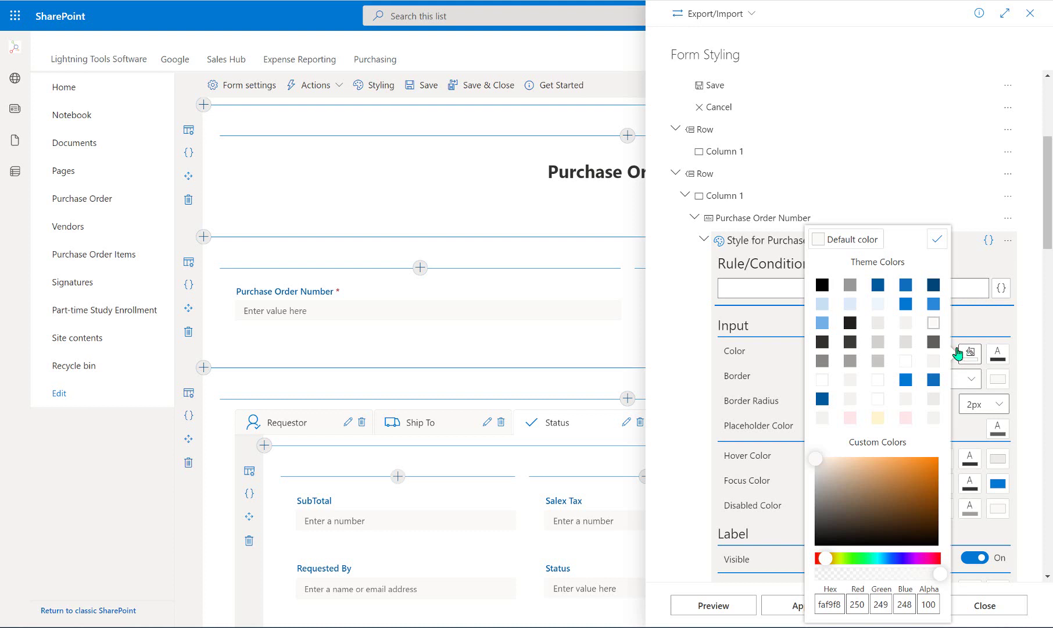
click(877, 303)
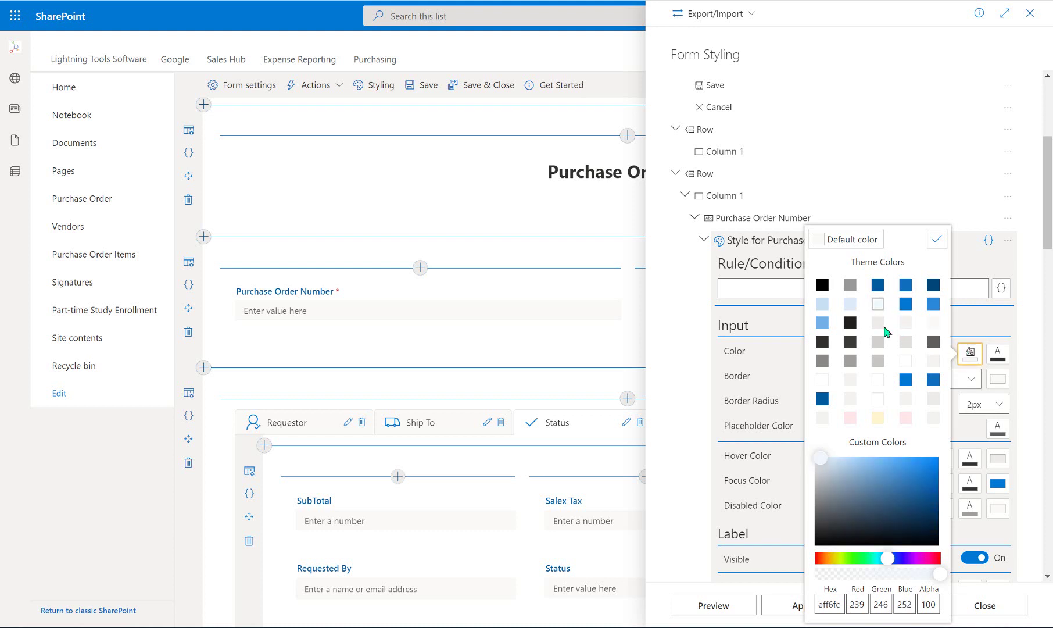
click(962, 433)
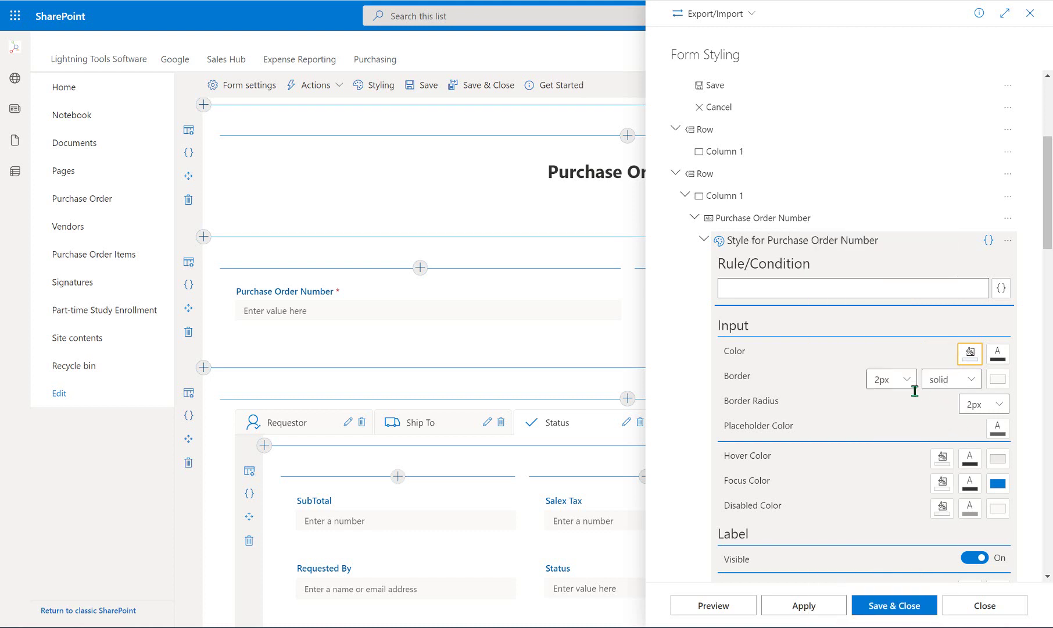
- Set the input's border colour to dark blue 005a9e and preview the form
click(999, 390)
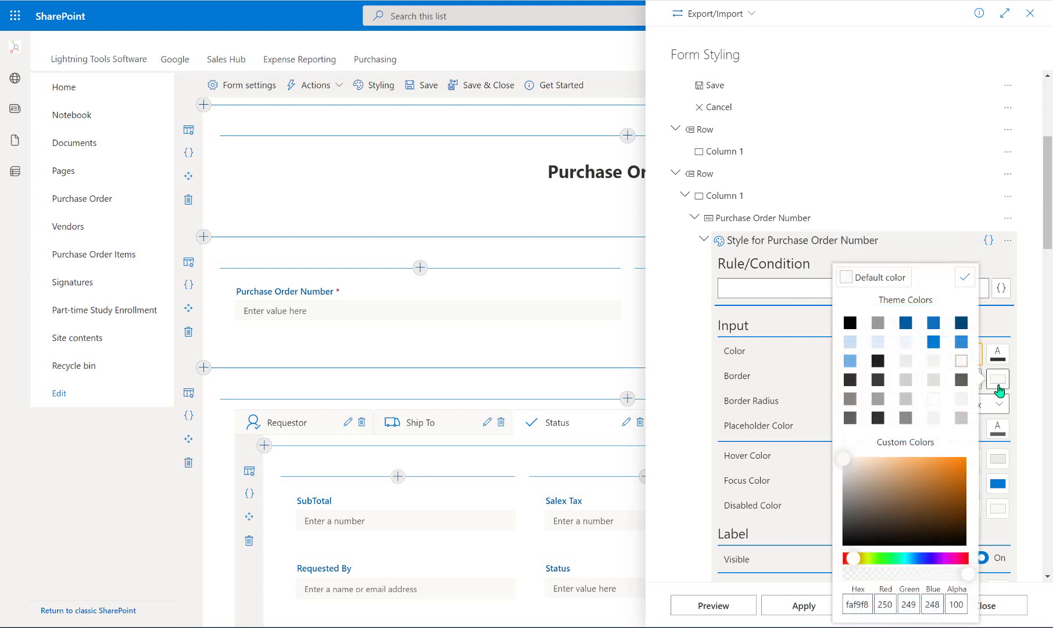
click(905, 324)
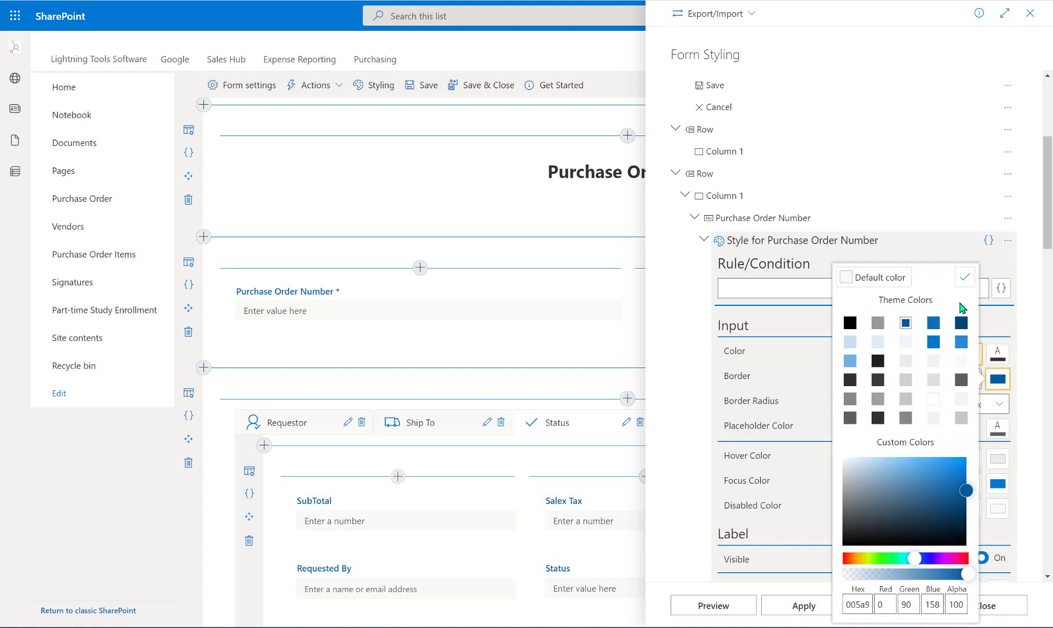
click(964, 278)
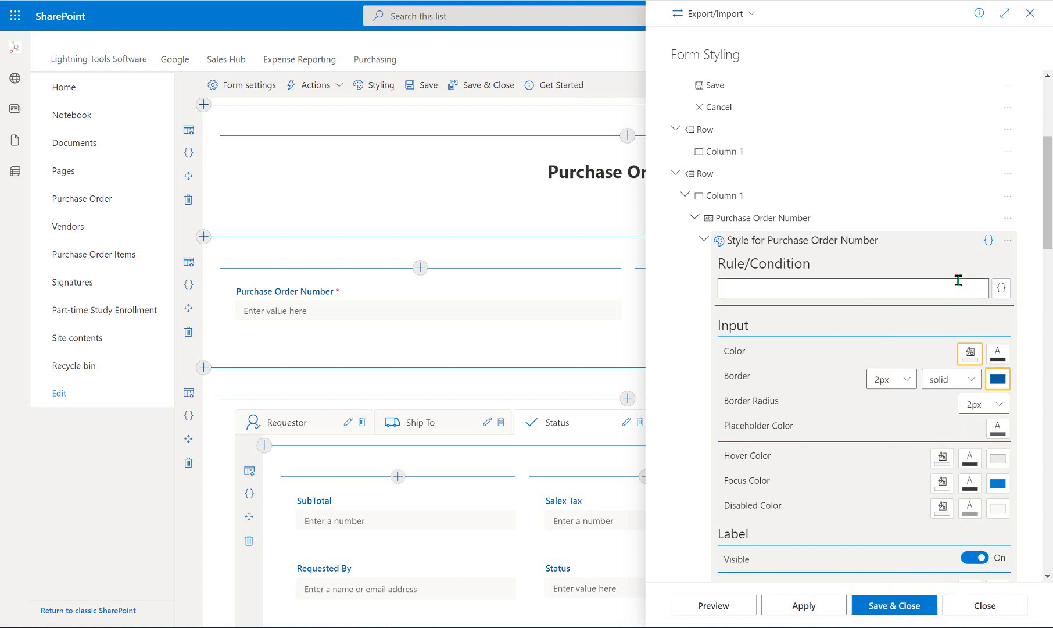
click(748, 609)
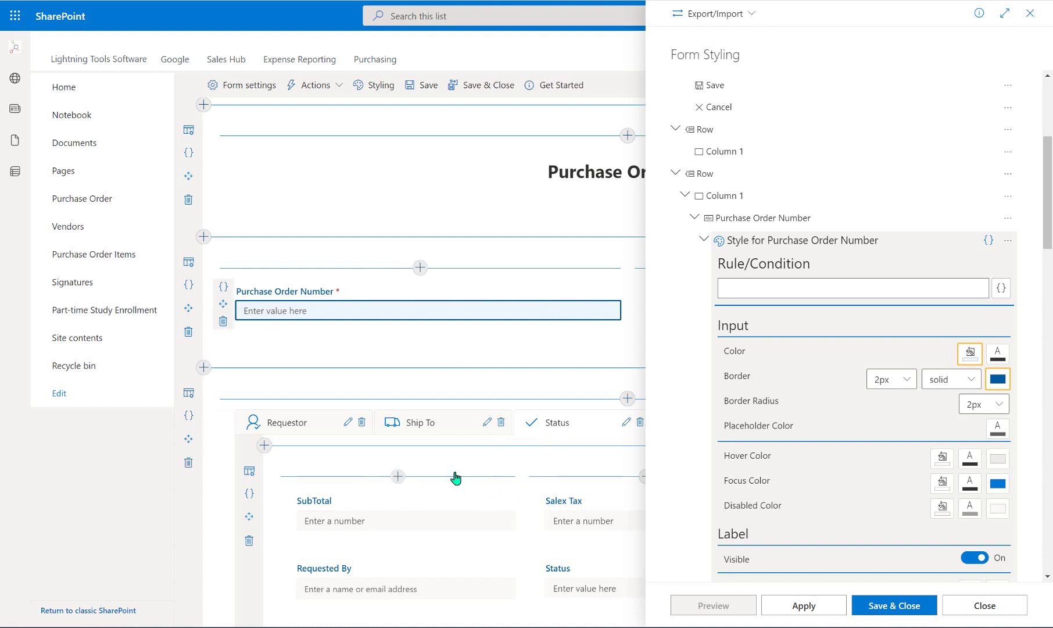
- Review the generated CSS, then save the Purchase Order Number styling and close the panel
scroll(752, 416, down, 3)
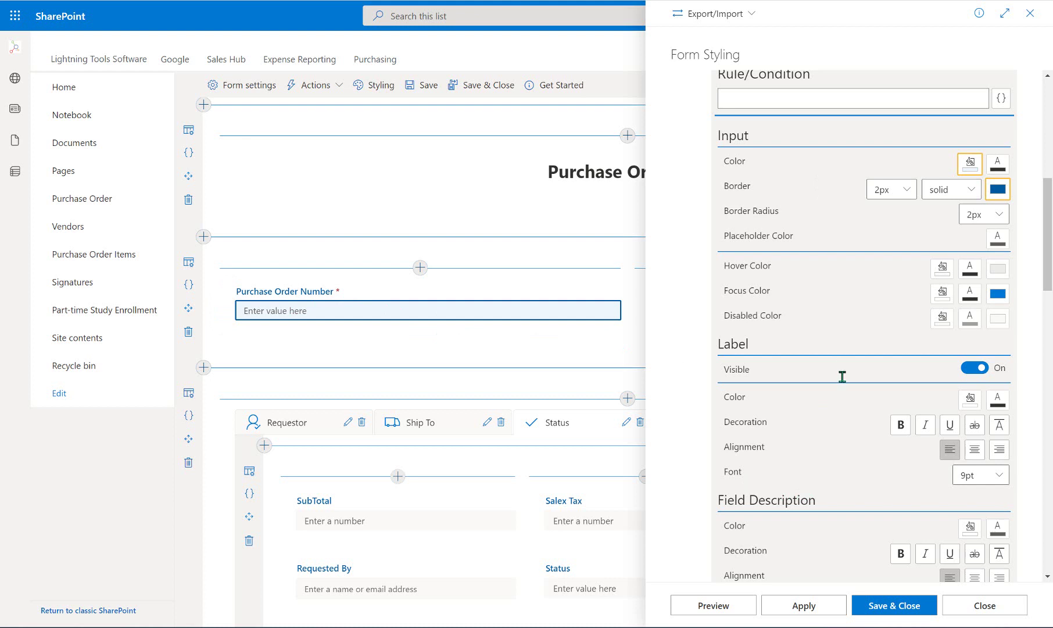
scroll(839, 378, down, 3)
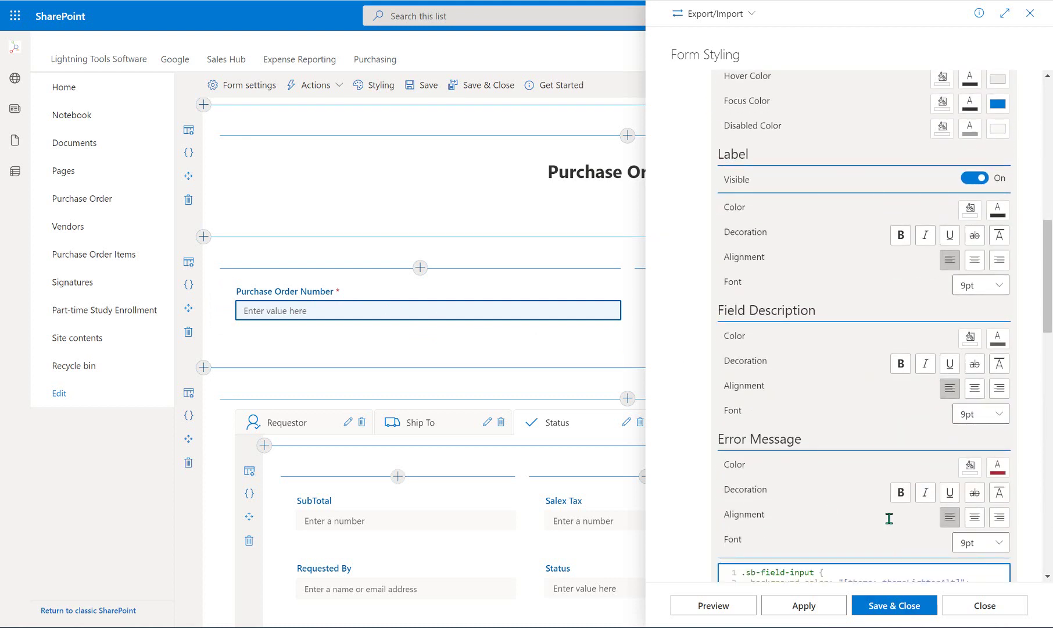
scroll(889, 517, down, 5)
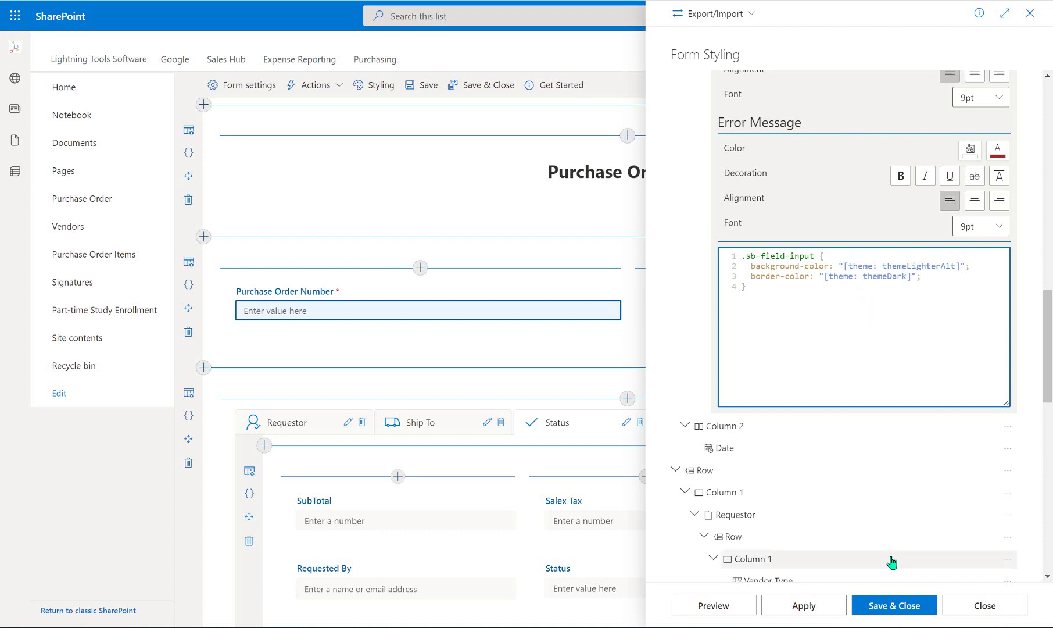
click(895, 605)
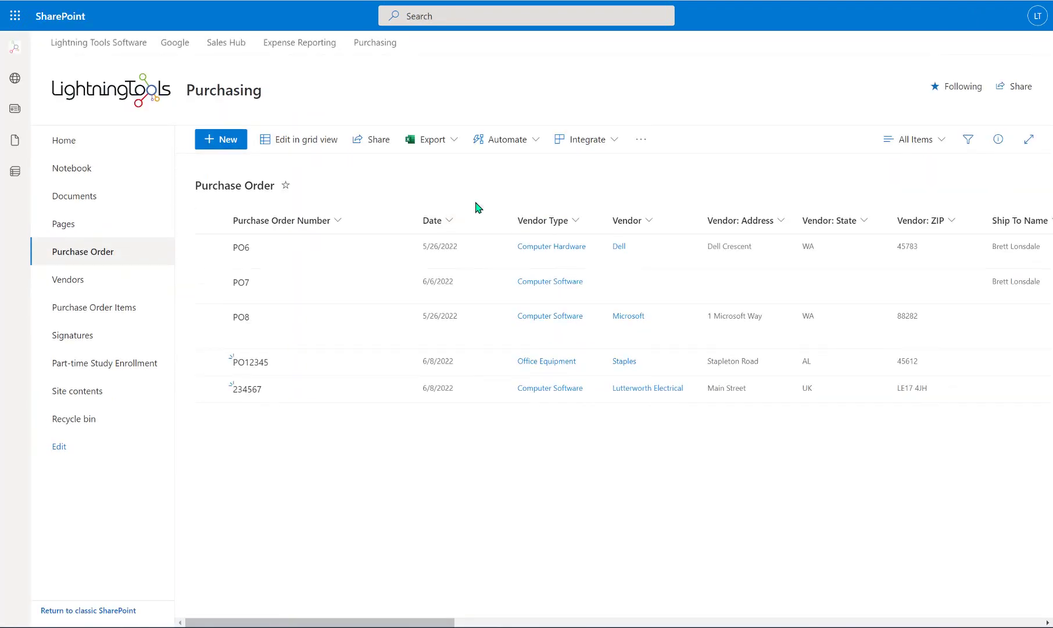
- Start a new item in the Purchase Order list to view the styled form
click(230, 157)
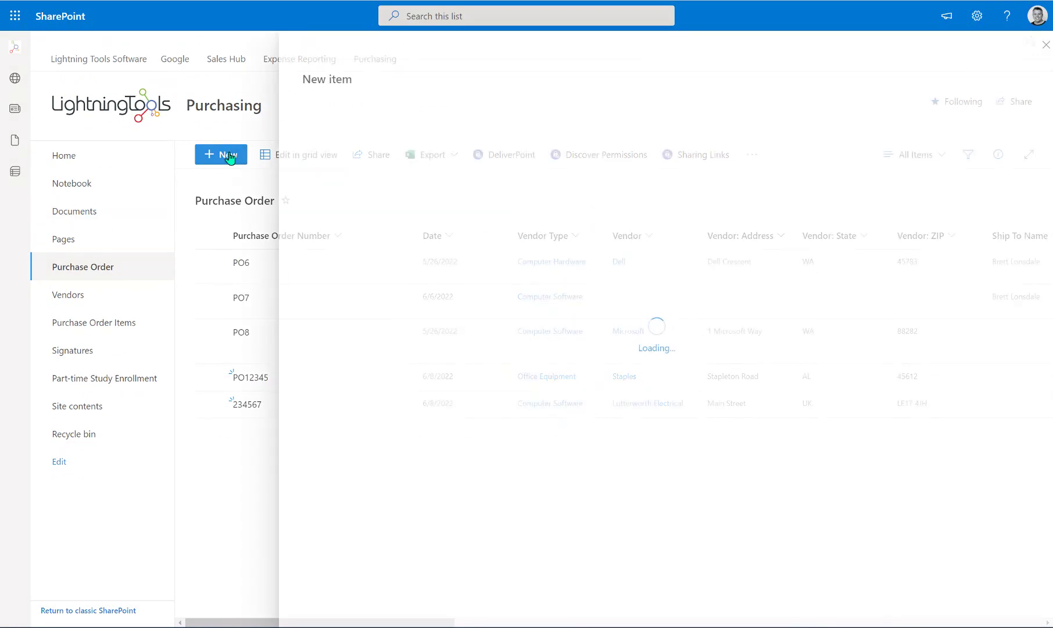